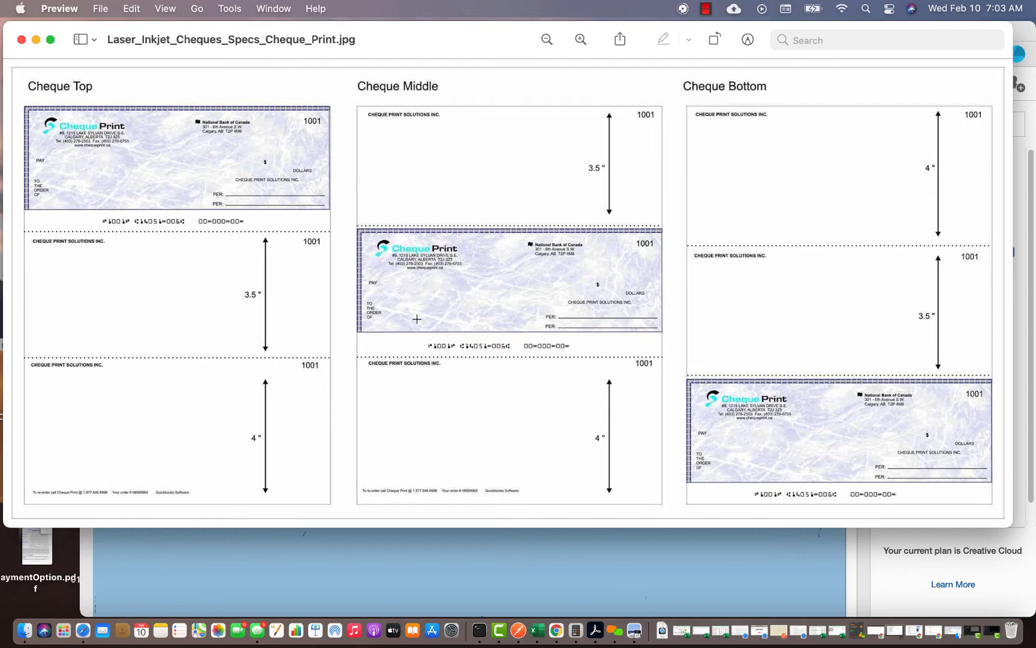
Compare the scanned cheque page in 20210127_110253_0000.pdf with the top, middle and bottom layouts in the cheque specification image
{"action": "left_click", "coordinate": [495, 551]}
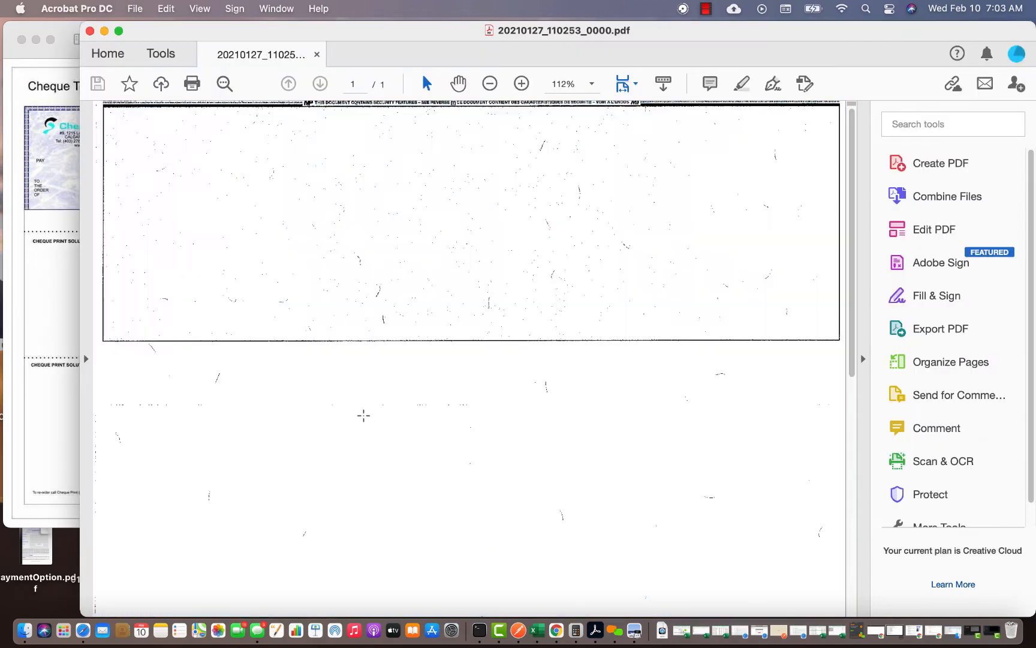
{"action": "scroll", "coordinate": [361, 336], "scroll_direction": "down", "scroll_amount": 5}
{"action": "scroll", "coordinate": [362, 336], "scroll_direction": "up", "scroll_amount": 3}
{"action": "scroll", "coordinate": [557, 379], "scroll_direction": "down", "scroll_amount": 6}
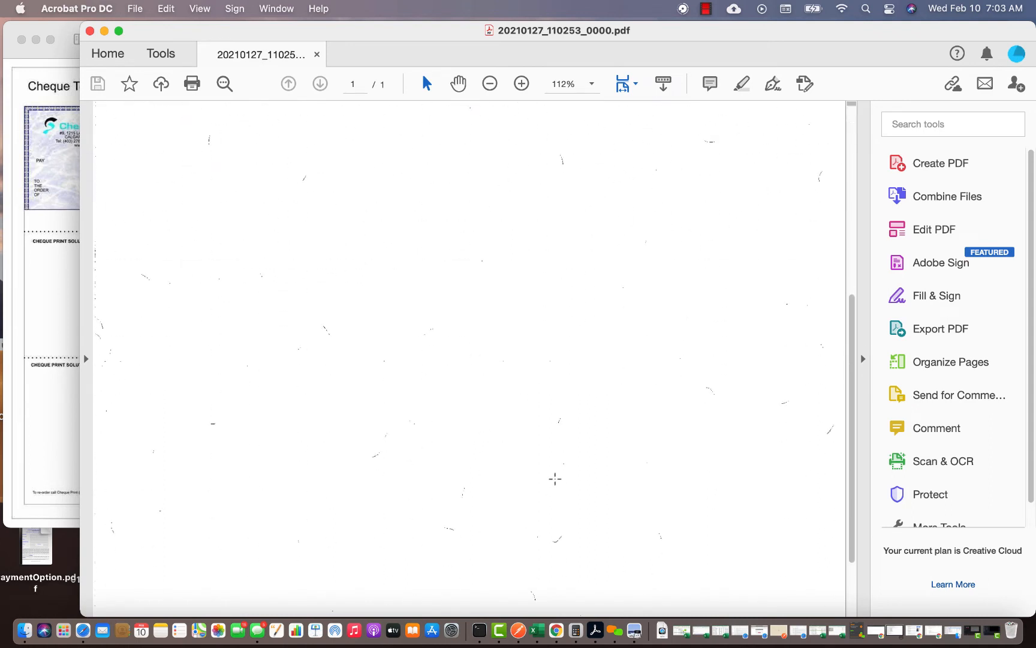
{"action": "scroll", "coordinate": [474, 443], "scroll_direction": "up", "scroll_amount": 6}
{"action": "scroll", "coordinate": [400, 485], "scroll_direction": "down", "scroll_amount": 6}
{"action": "scroll", "coordinate": [400, 485], "scroll_direction": "up", "scroll_amount": 6}
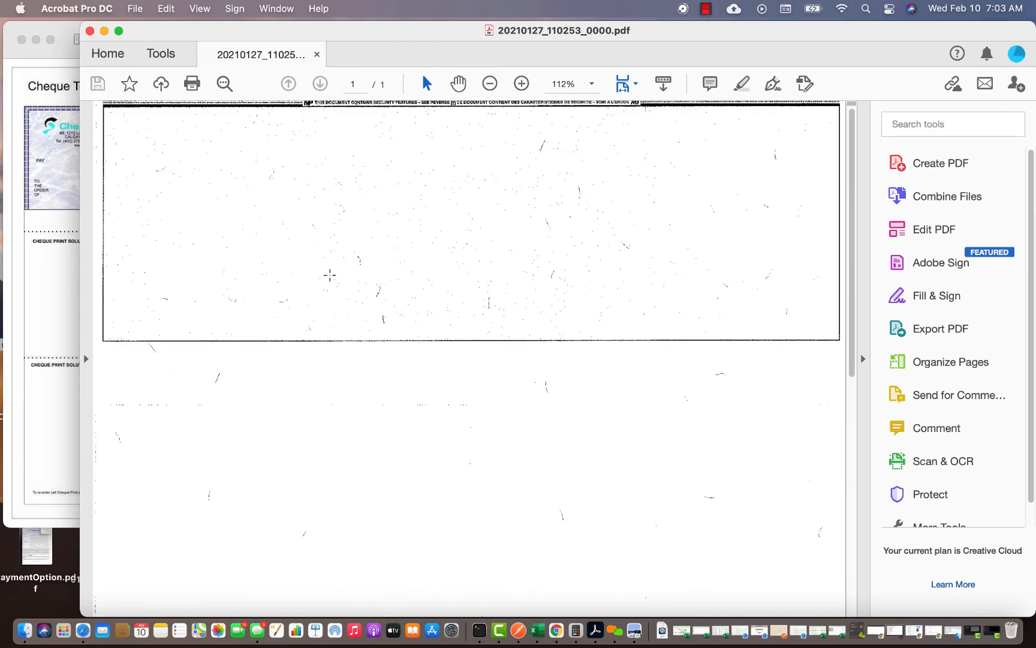
{"action": "left_click", "coordinate": [63, 33]}
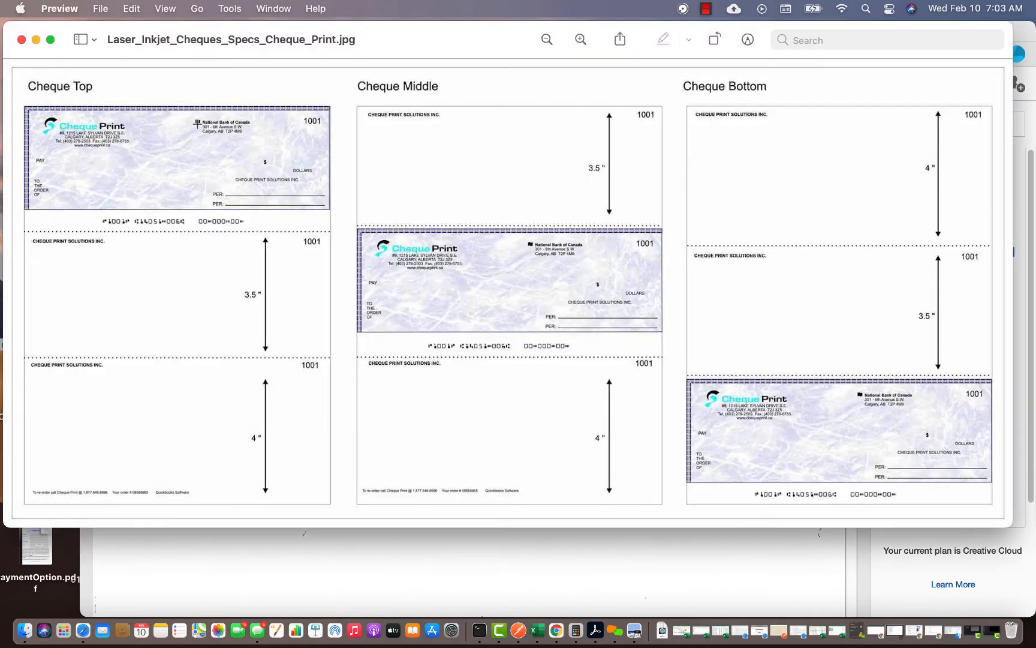
{"action": "left_click", "coordinate": [328, 575]}
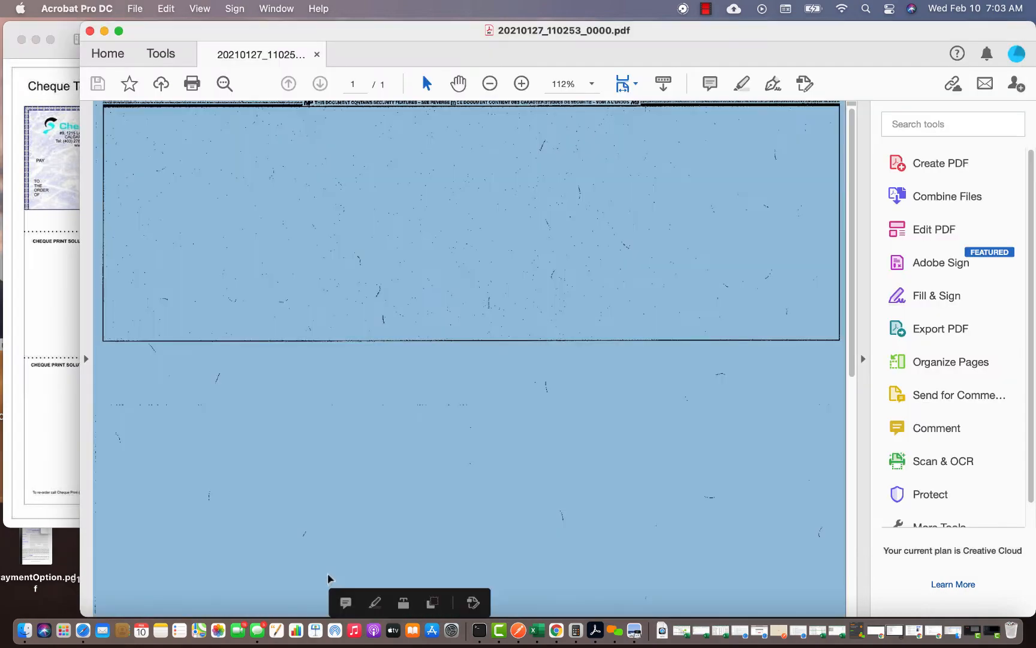
{"action": "left_click", "coordinate": [423, 311]}
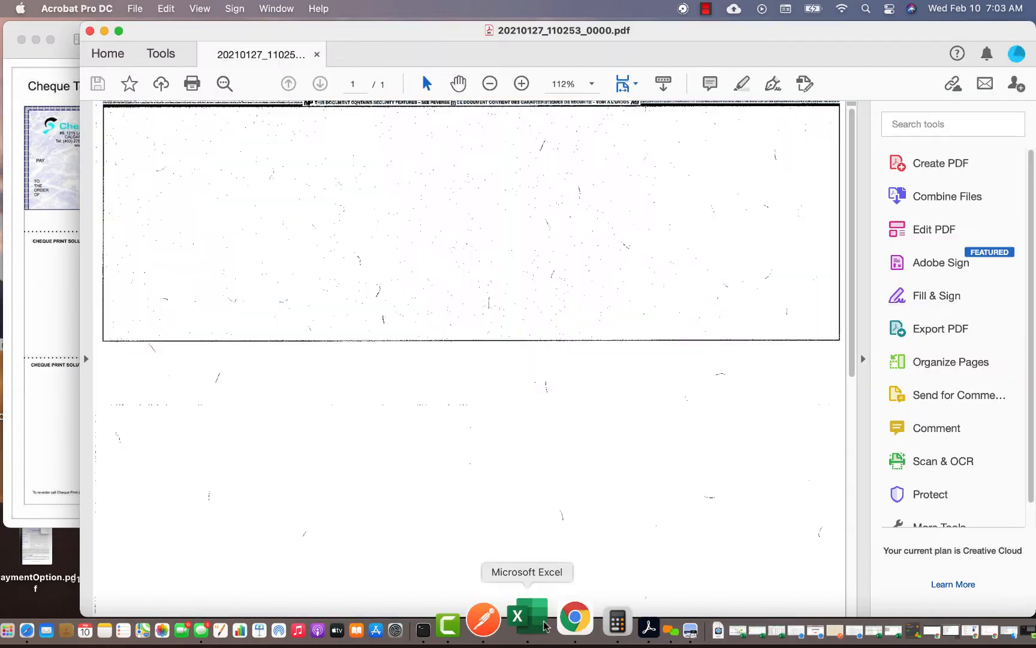
Switch to uLaw in Chrome and set the cheque position to Top in the profile's accounts settings
{"action": "left_click", "coordinate": [561, 619]}
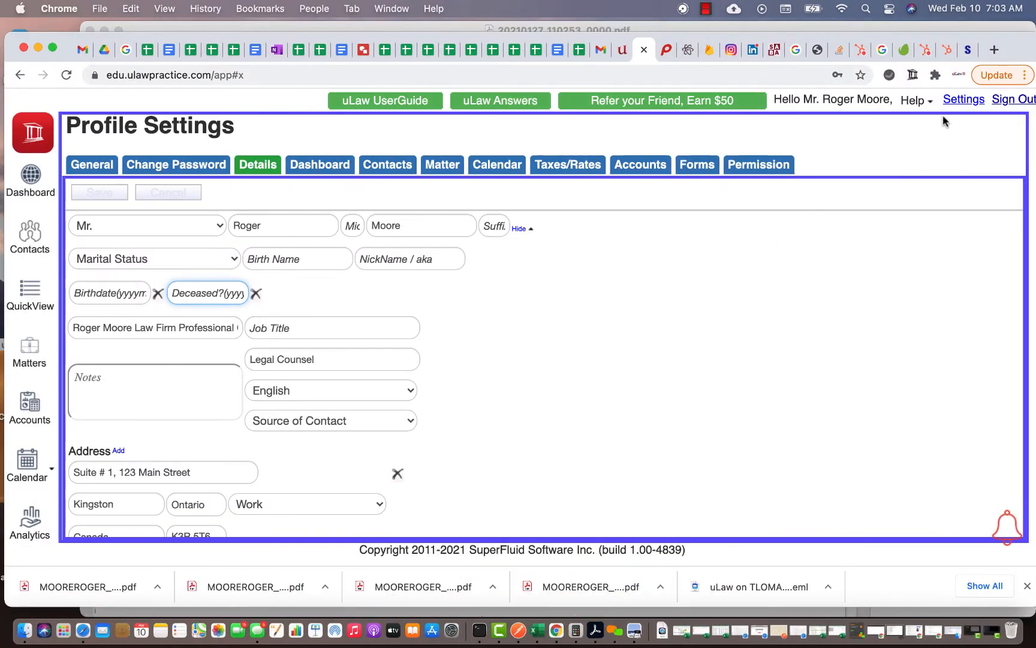
{"action": "left_click", "coordinate": [966, 103]}
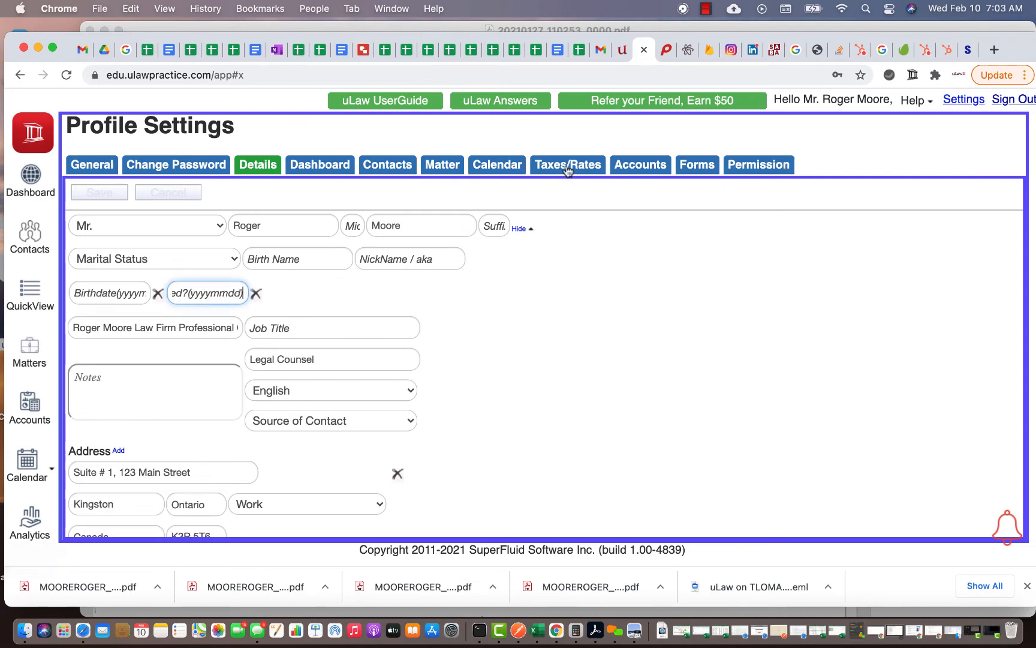
{"action": "left_click", "coordinate": [639, 165]}
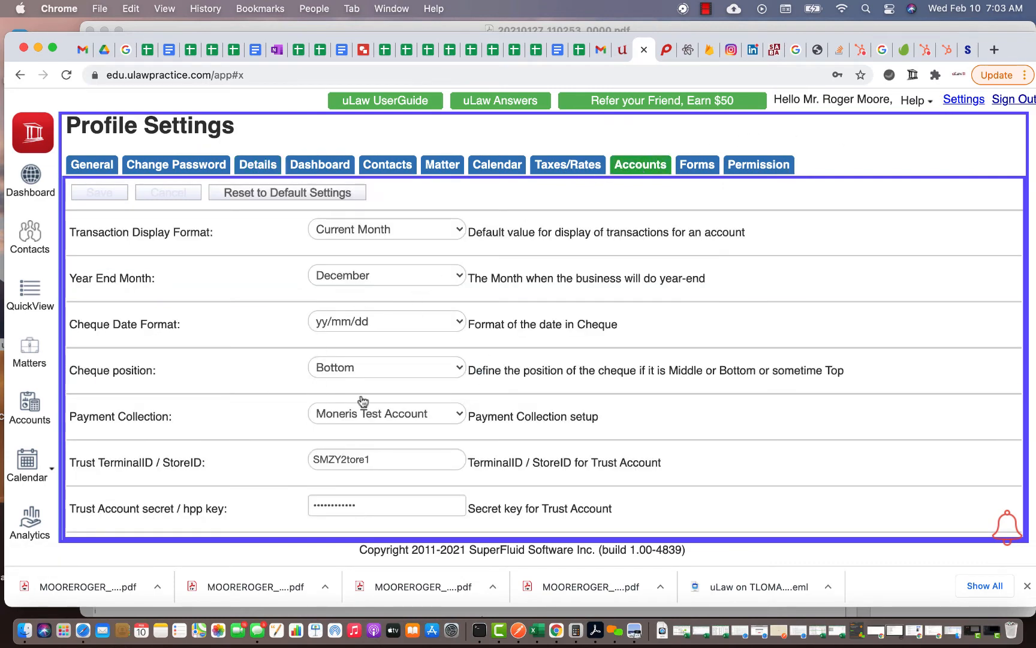
{"action": "left_click", "coordinate": [378, 366]}
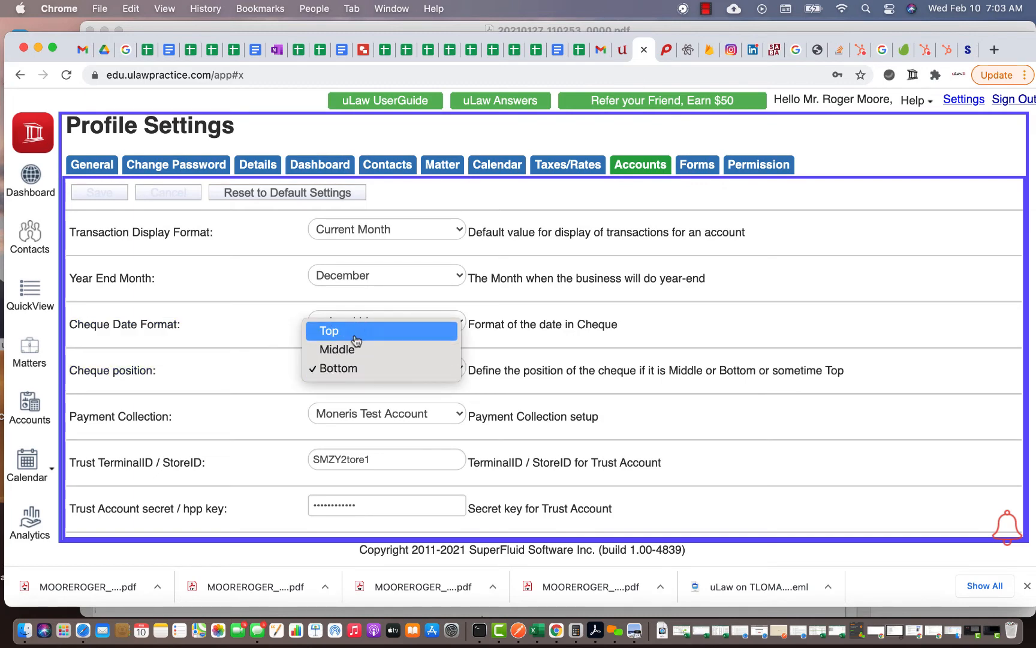
{"action": "left_click", "coordinate": [330, 330]}
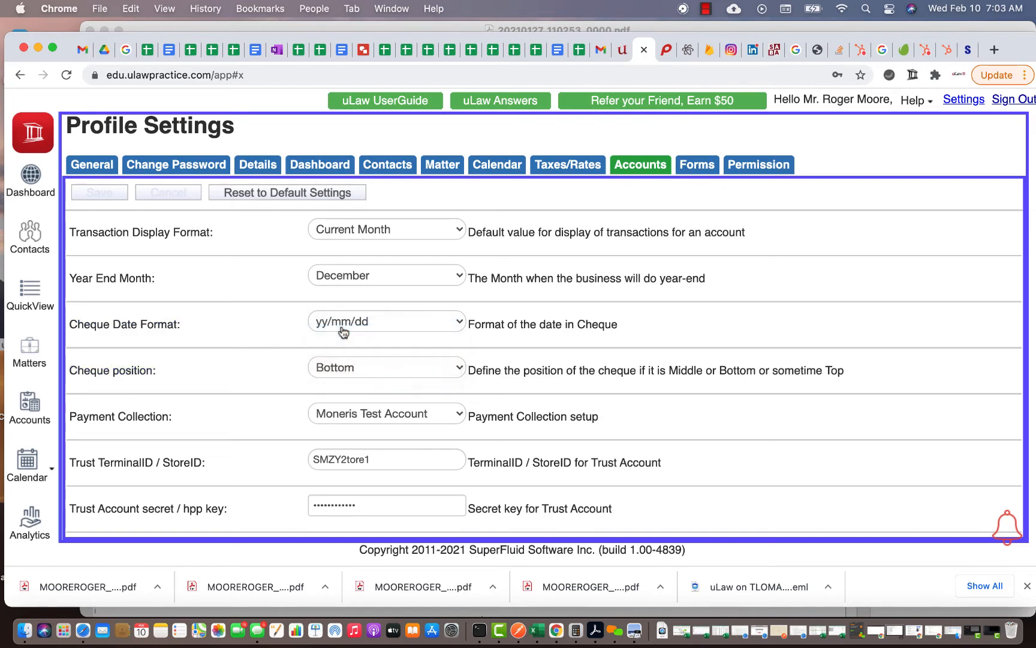
Check the remaining accounts settings down to Print Bank Details in Cheque and save the settings
{"action": "scroll", "coordinate": [443, 392], "scroll_direction": "down", "scroll_amount": 10}
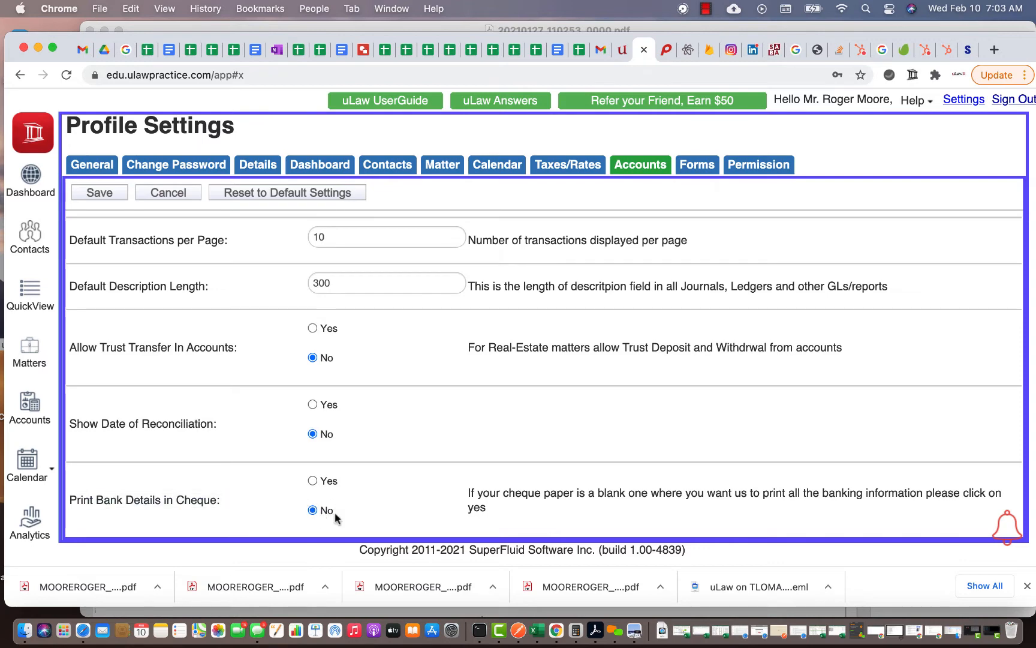
{"action": "scroll", "coordinate": [401, 459], "scroll_direction": "up", "scroll_amount": 1}
{"action": "scroll", "coordinate": [400, 454], "scroll_direction": "up", "scroll_amount": 10}
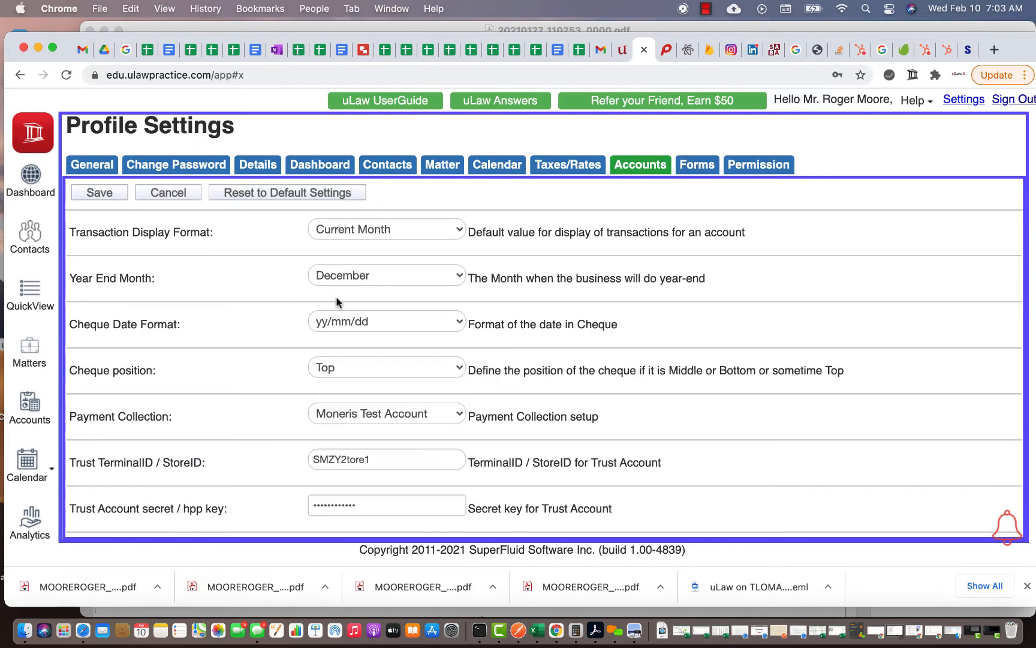
{"action": "scroll", "coordinate": [339, 369], "scroll_direction": "down", "scroll_amount": 10}
{"action": "scroll", "coordinate": [339, 378], "scroll_direction": "down", "scroll_amount": 1}
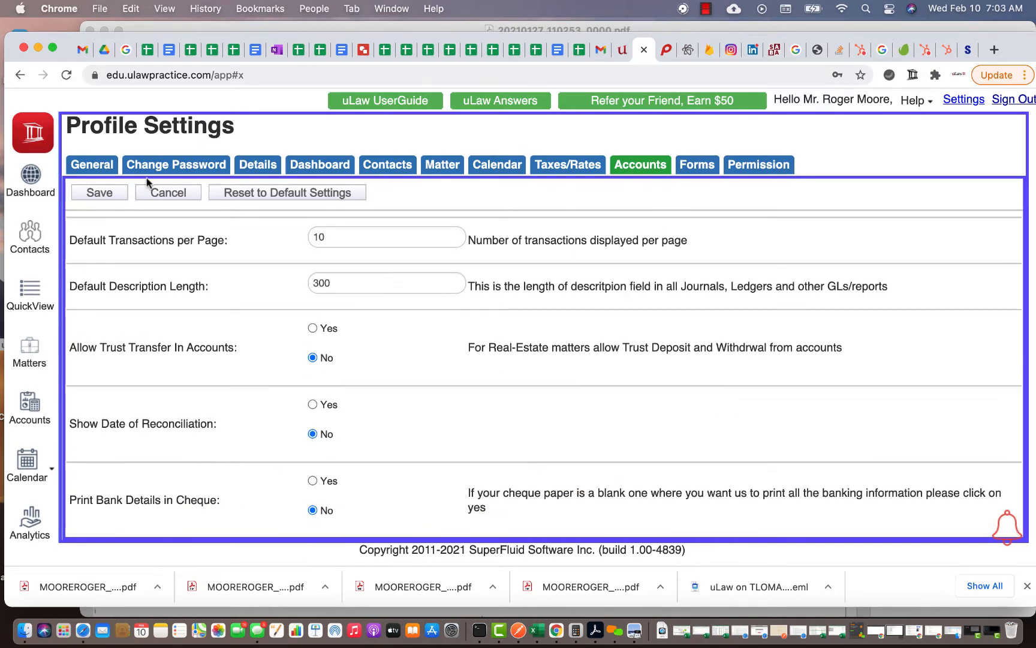
{"action": "left_click", "coordinate": [104, 190]}
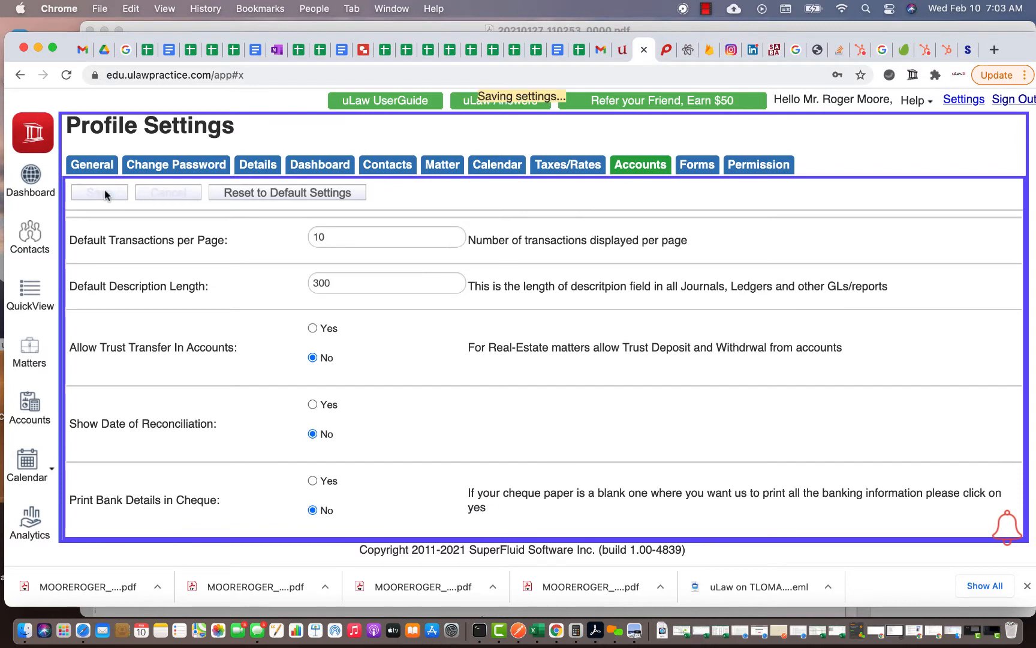
Start a new cheque from the accounts page with an amount of $50.00 and fill in the payee's name
{"action": "left_click", "coordinate": [32, 411]}
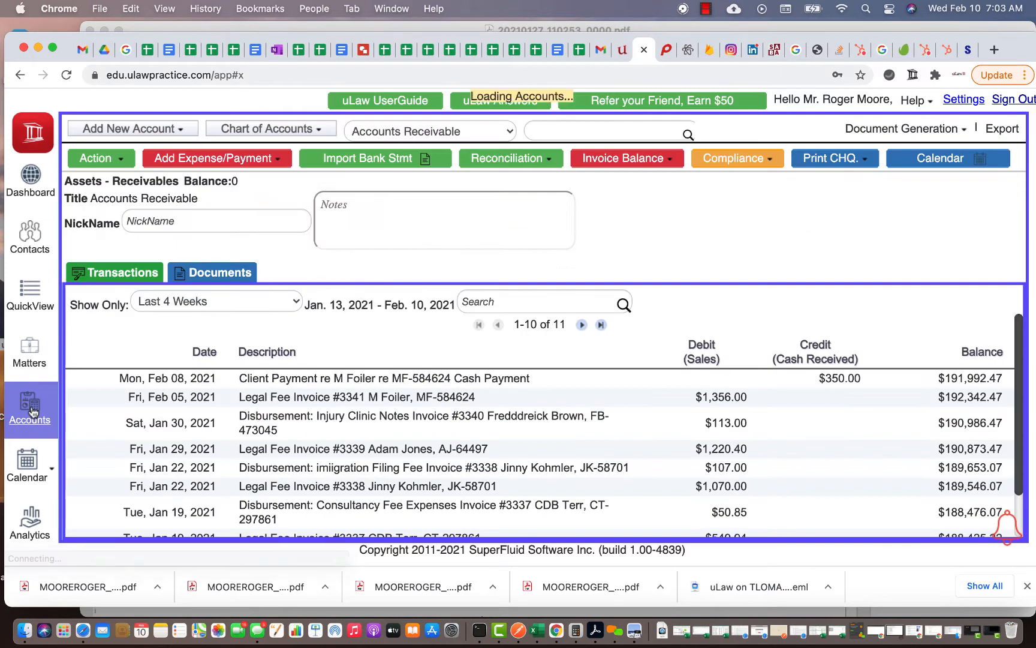
{"action": "left_click", "coordinate": [850, 159]}
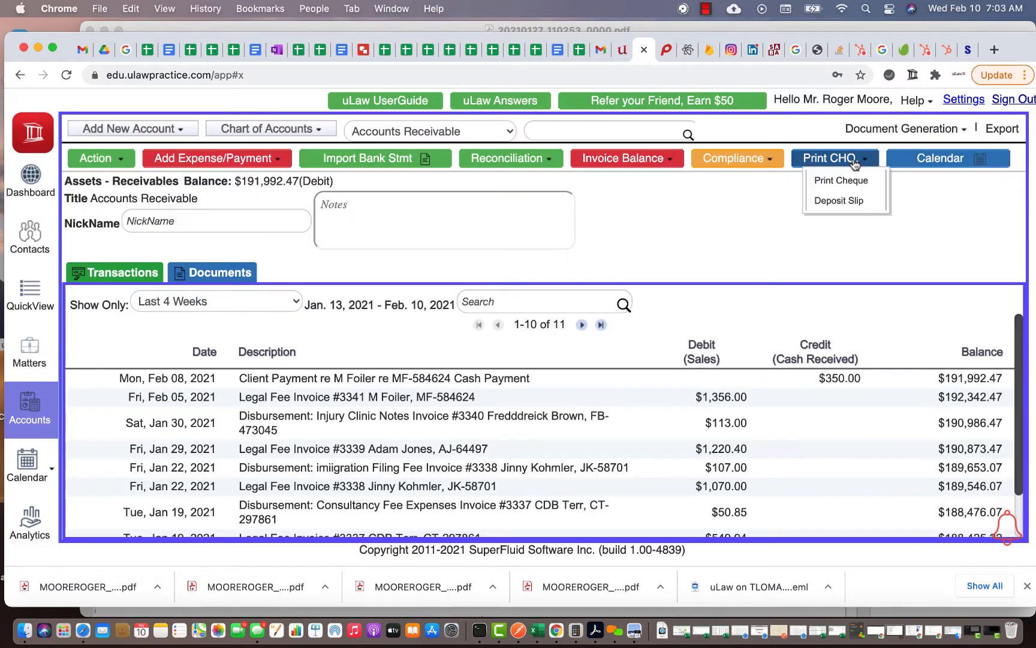
{"action": "left_click", "coordinate": [847, 178]}
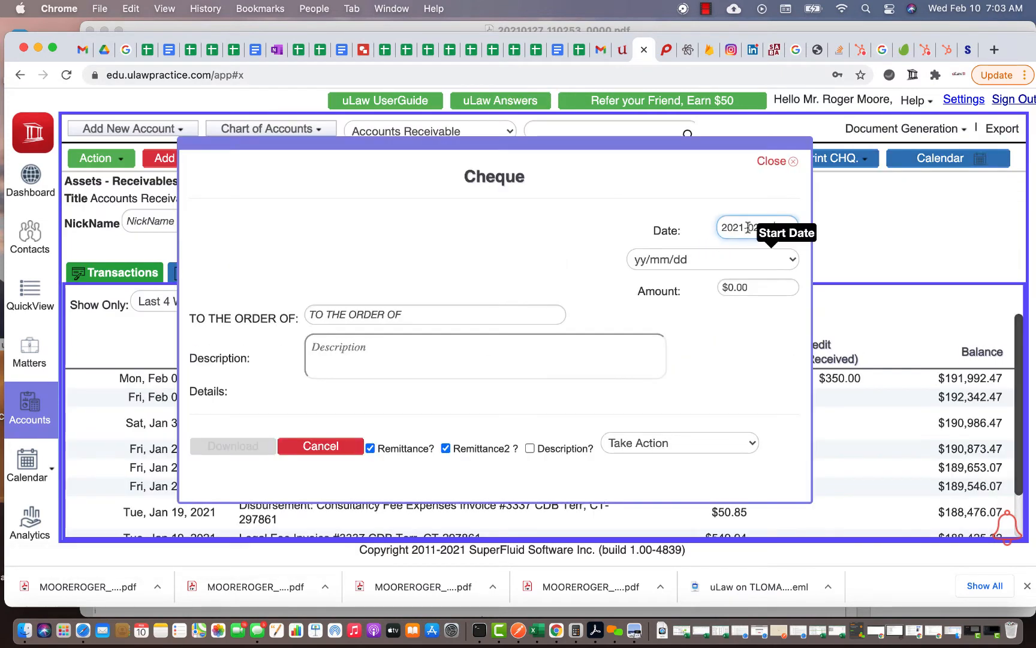
{"action": "left_click", "coordinate": [745, 286]}
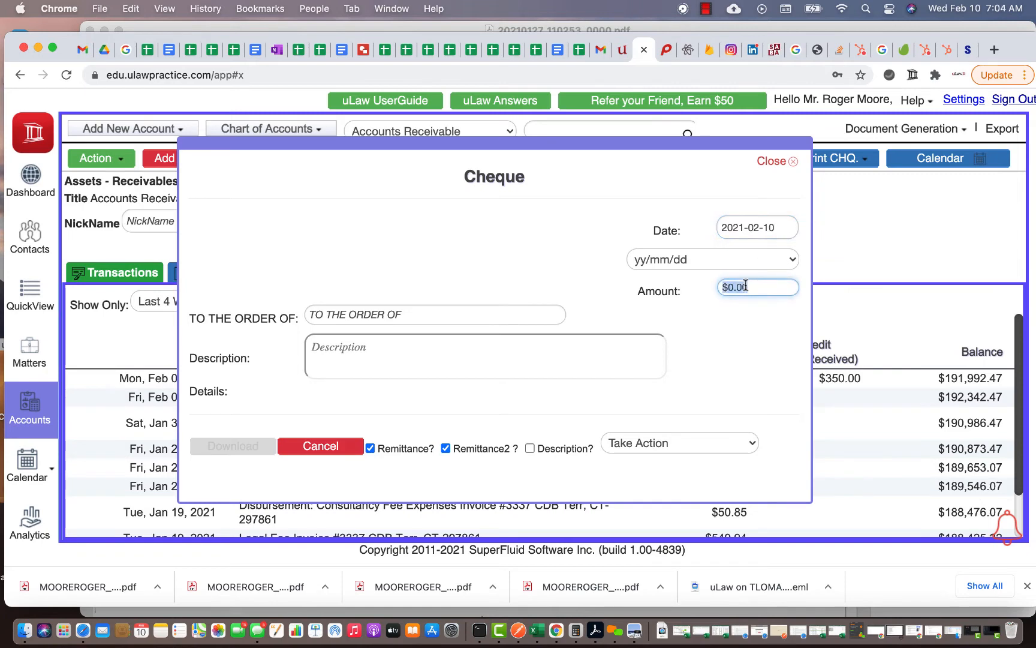
{"action": "type", "text": "50"}
{"action": "left_click", "coordinate": [432, 311]}
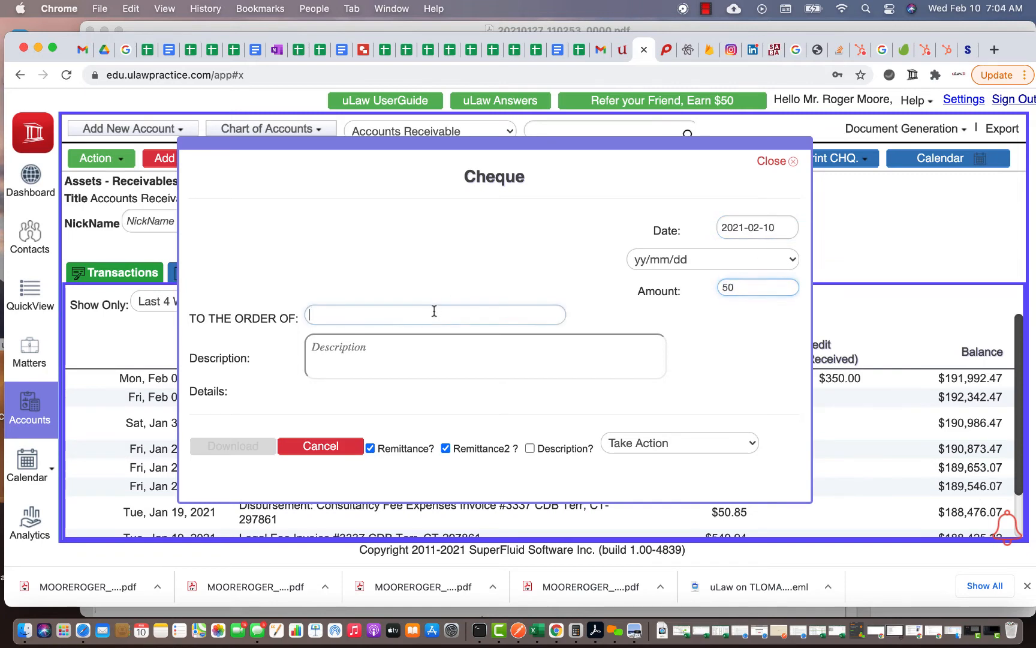
{"action": "type", "text": "jo"}
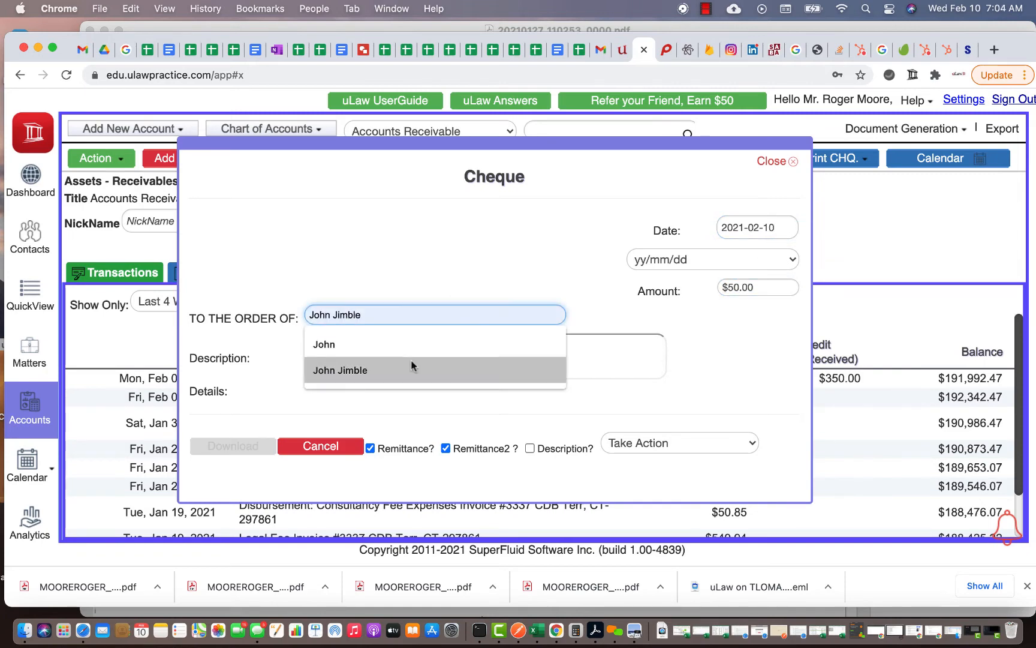
{"action": "left_click", "coordinate": [411, 366]}
Give the cheque the description "Title Insurance" and the details "What is this about"
{"action": "left_click", "coordinate": [359, 363]}
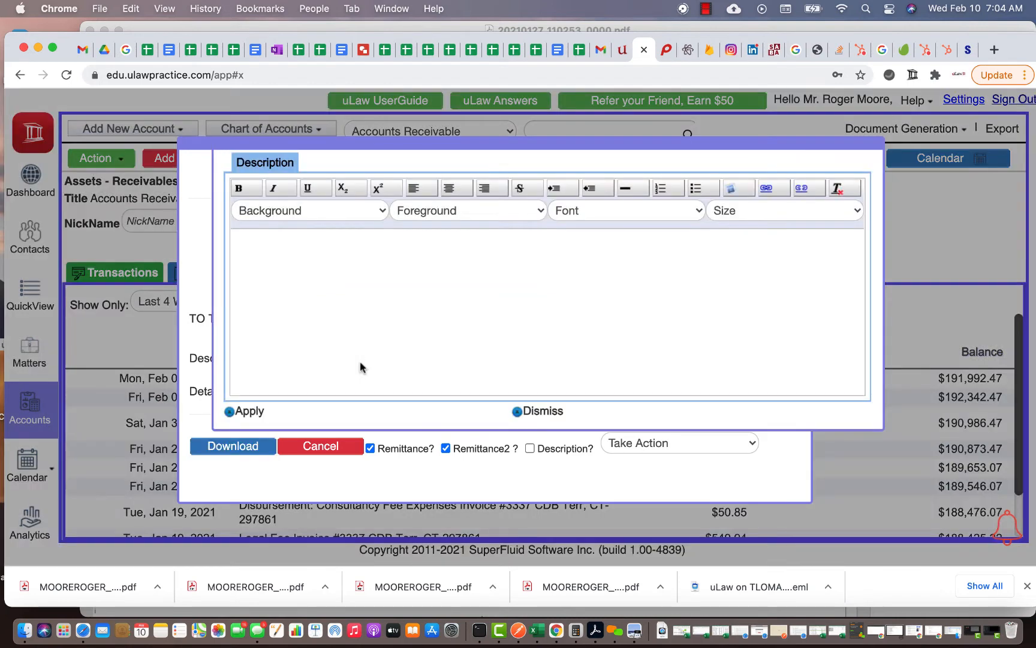
{"action": "type", "text": "Title Insutrance"}
{"action": "left_click", "coordinate": [248, 412]}
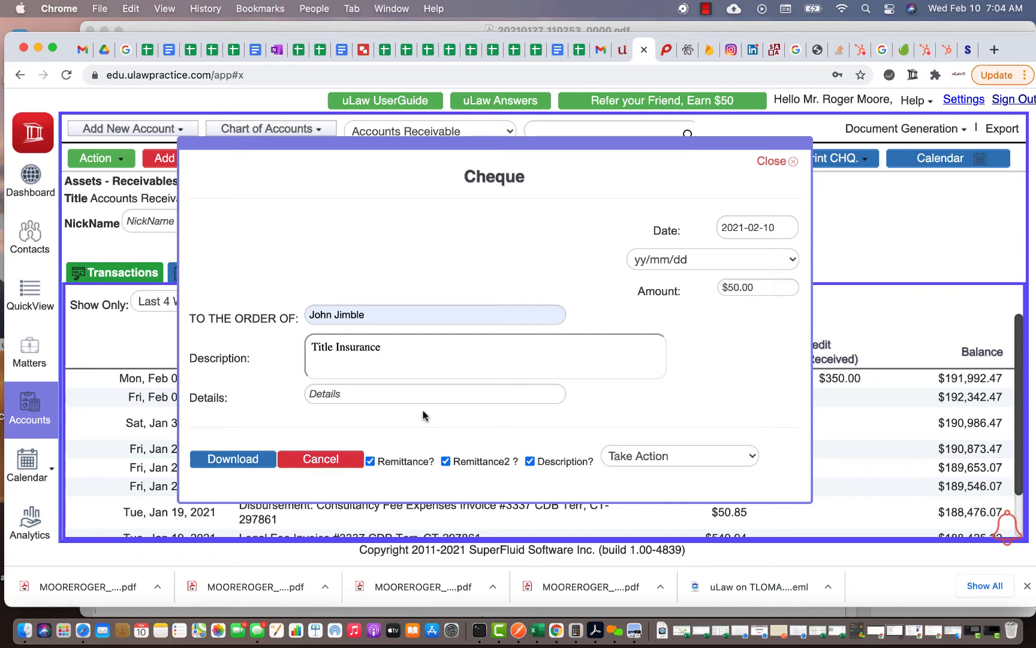
{"action": "left_click", "coordinate": [377, 394]}
{"action": "type", "text": "What i"}
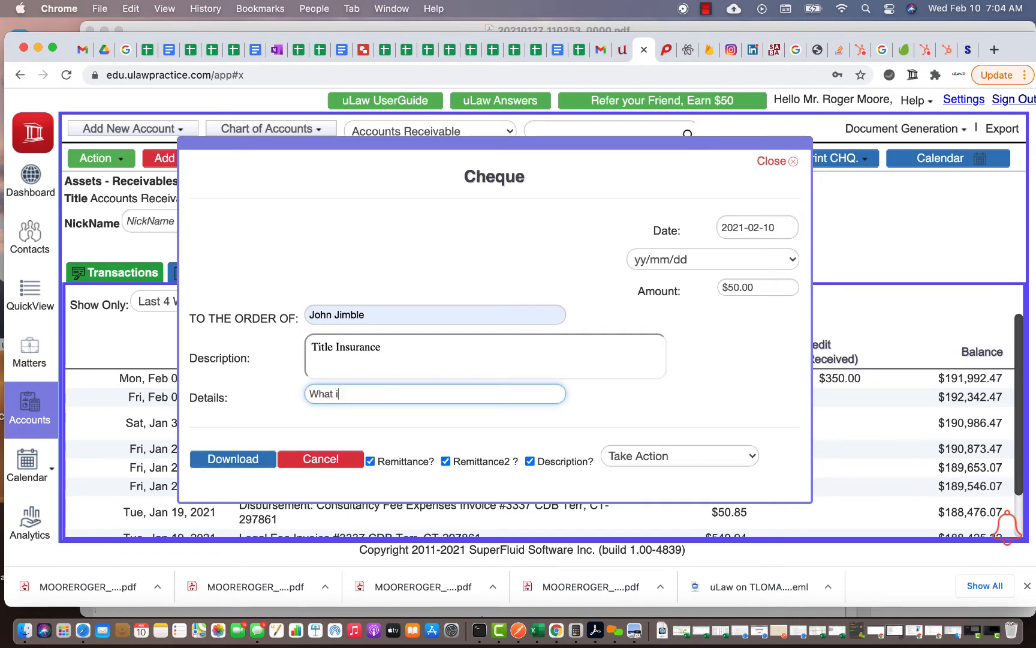
{"action": "type", "text": "s this about"}
Download the cheque and open the resulting PDF in Acrobat
{"action": "left_click", "coordinate": [259, 458]}
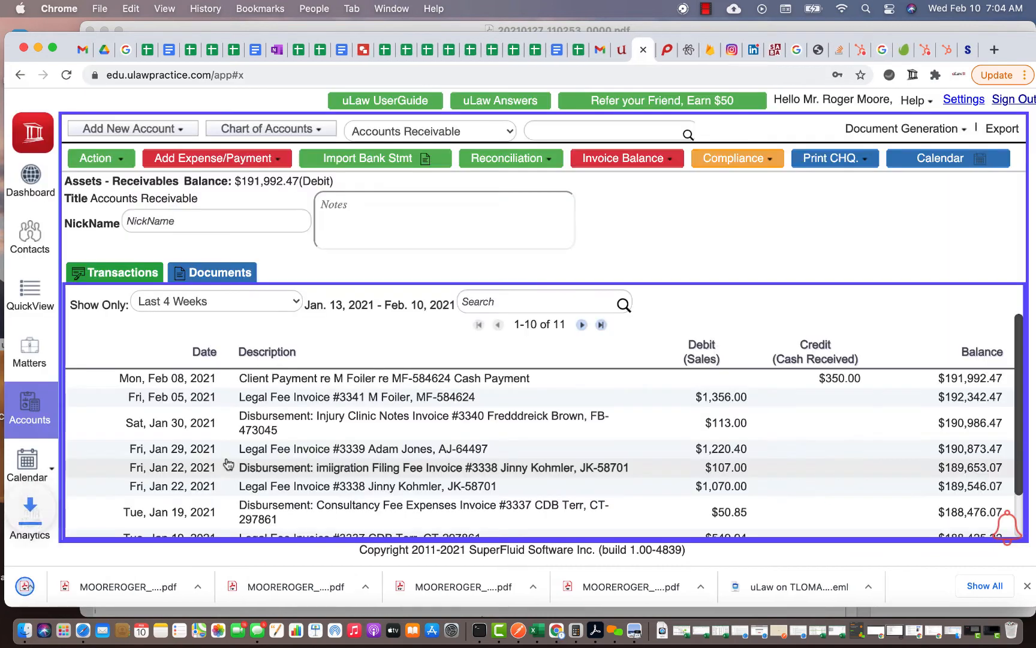
{"action": "left_click", "coordinate": [657, 612]}
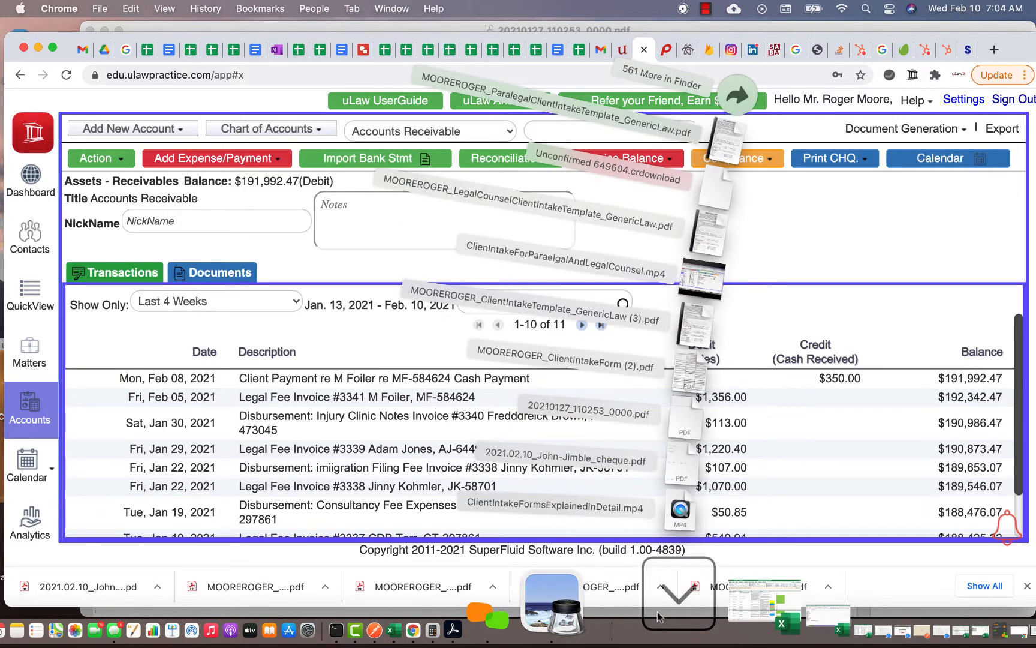
{"action": "left_click", "coordinate": [695, 468]}
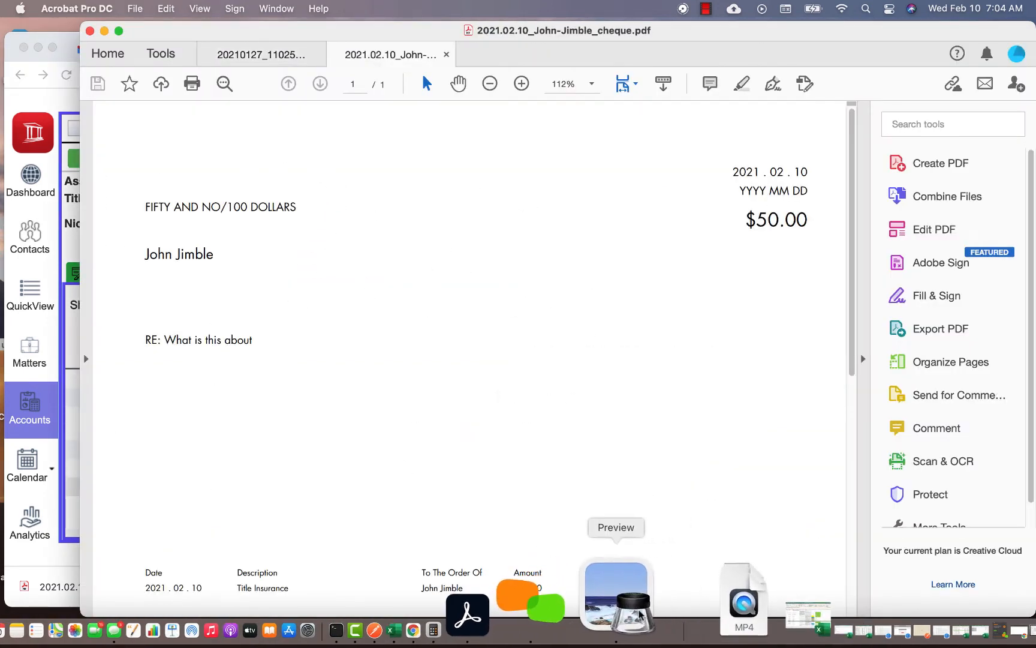
Examine the layout of the cheque and its remittance sections in the PDF against the scanned cheque page
{"action": "scroll", "coordinate": [386, 330], "scroll_direction": "down", "scroll_amount": 5}
{"action": "scroll", "coordinate": [360, 300], "scroll_direction": "up", "scroll_amount": 5}
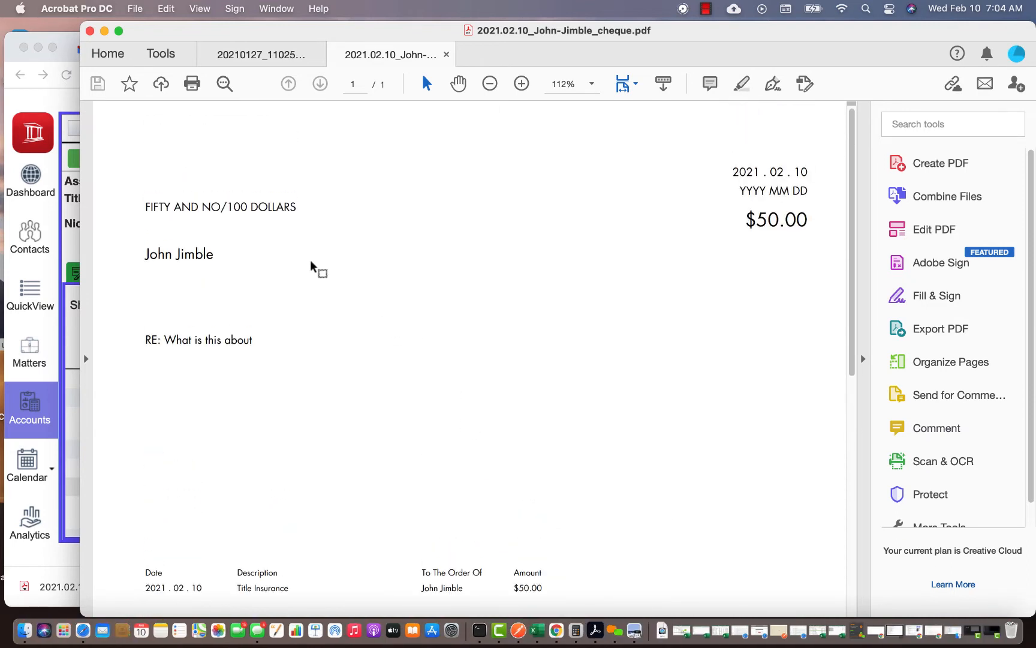
{"action": "scroll", "coordinate": [360, 372], "scroll_direction": "down", "scroll_amount": 8}
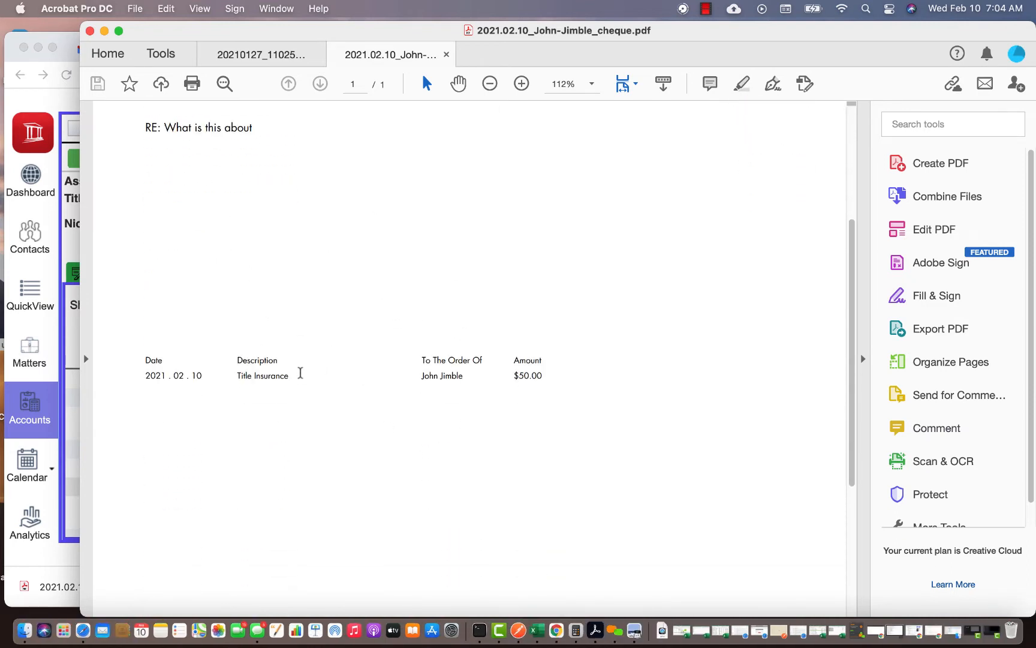
{"action": "scroll", "coordinate": [301, 373], "scroll_direction": "down", "scroll_amount": 10}
{"action": "scroll", "coordinate": [377, 501], "scroll_direction": "up", "scroll_amount": 15}
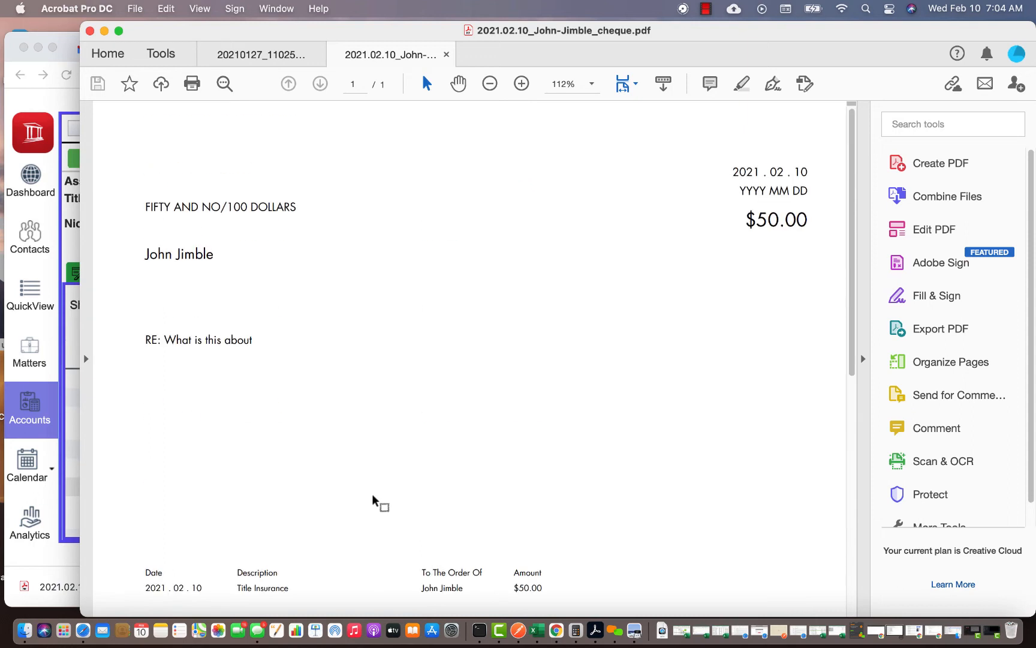
{"action": "left_click", "coordinate": [278, 57]}
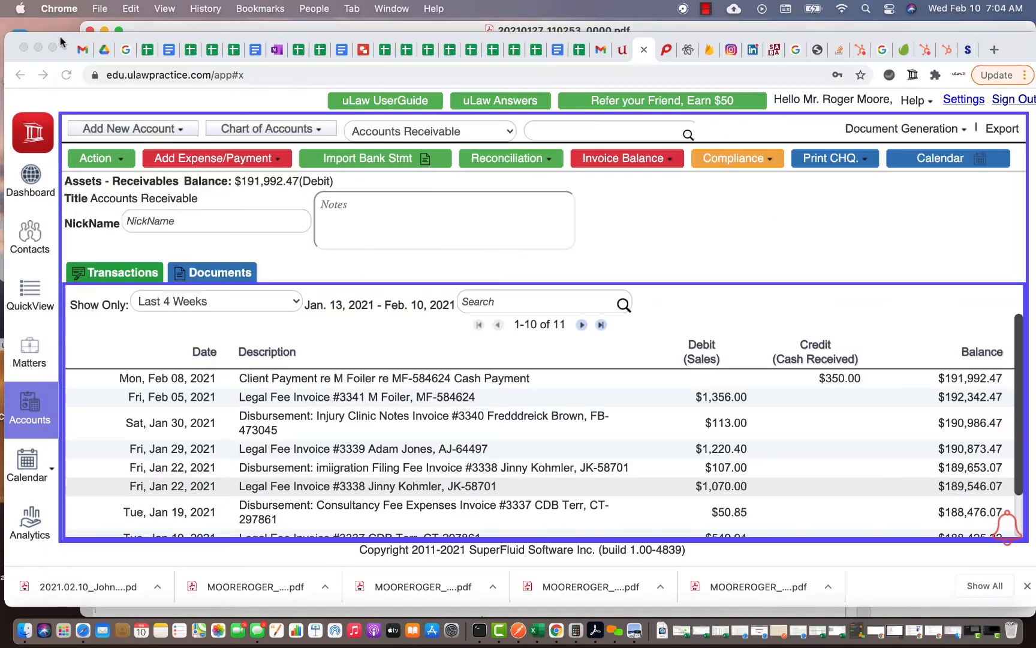
Switch back to uLaw in Chrome and set Print Bank Details in Cheque to Yes in the accounts settings
{"action": "left_click", "coordinate": [60, 38]}
{"action": "left_click", "coordinate": [963, 100]}
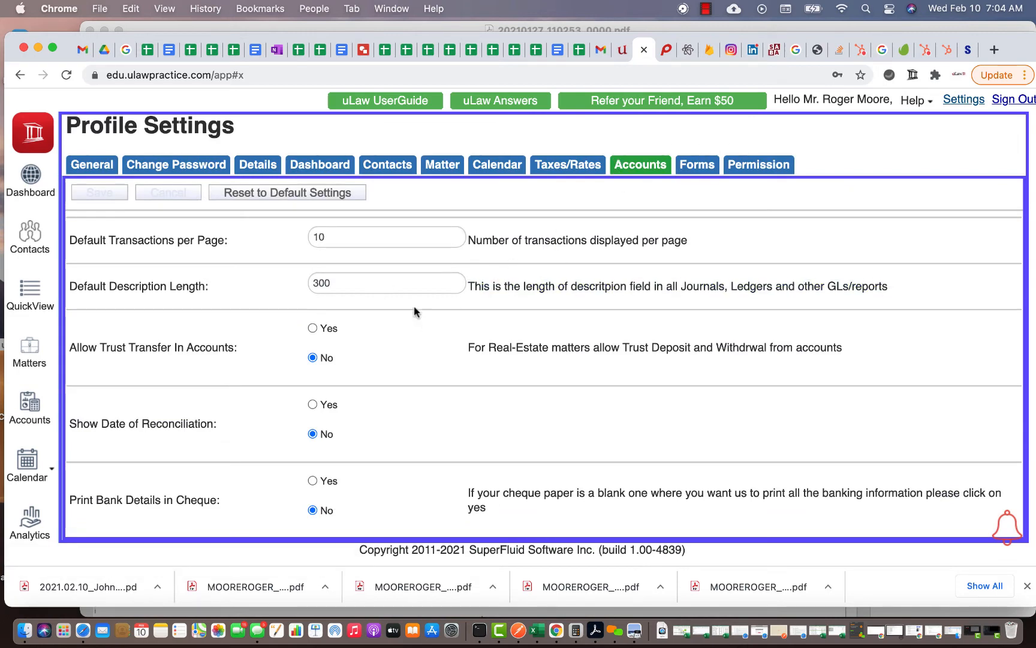
{"action": "scroll", "coordinate": [462, 311], "scroll_direction": "down", "scroll_amount": 5}
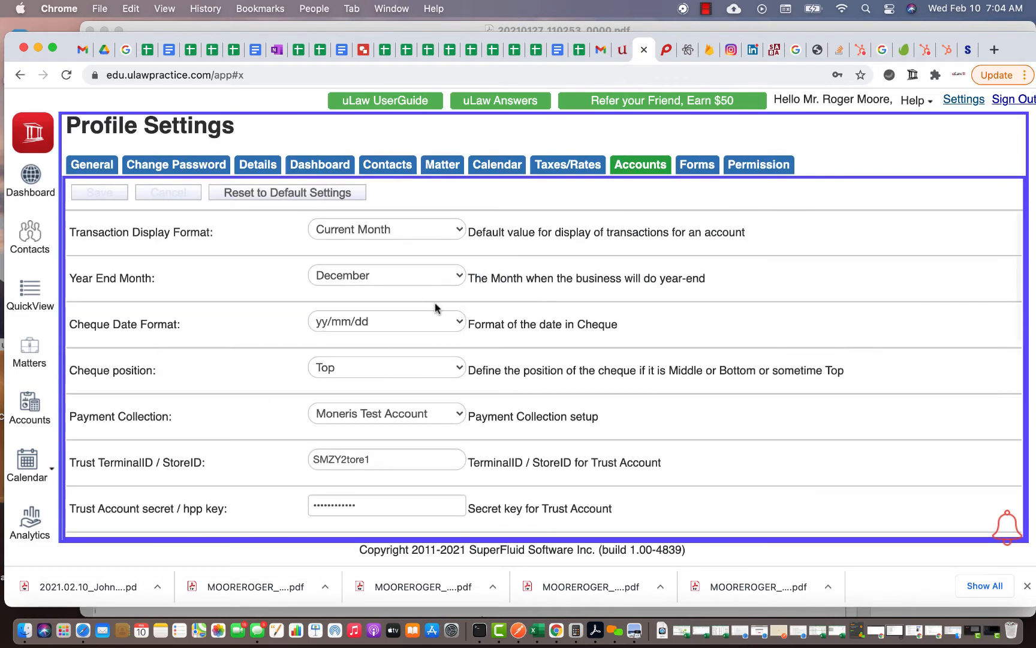
{"action": "scroll", "coordinate": [382, 376], "scroll_direction": "up", "scroll_amount": 5}
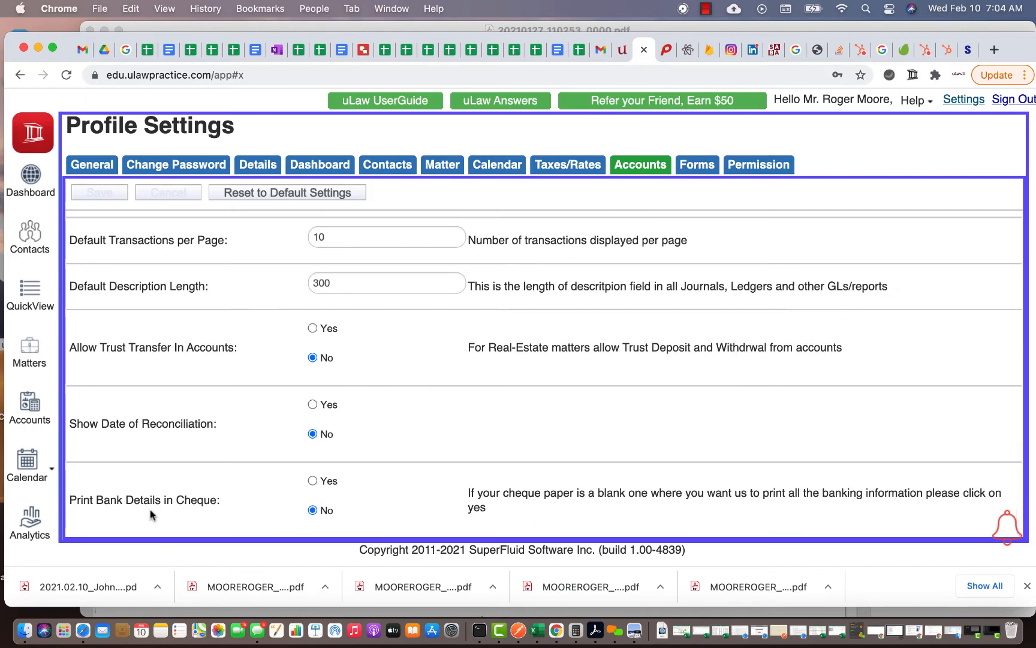
{"action": "left_click", "coordinate": [312, 480]}
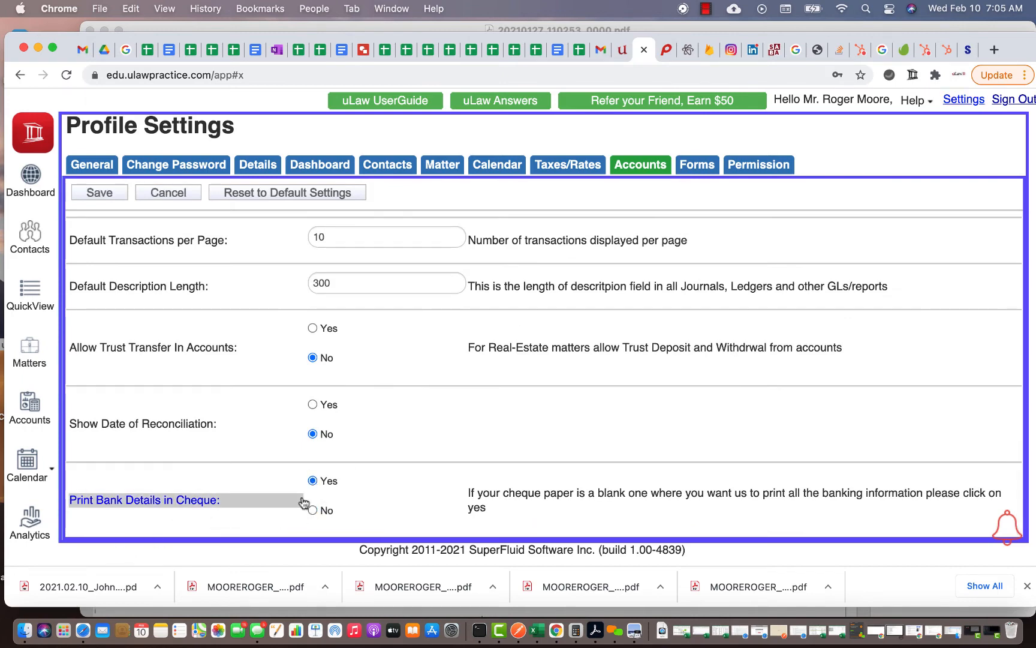
Save the changed accounts settings and go to the Accounts section
{"action": "left_click", "coordinate": [104, 192]}
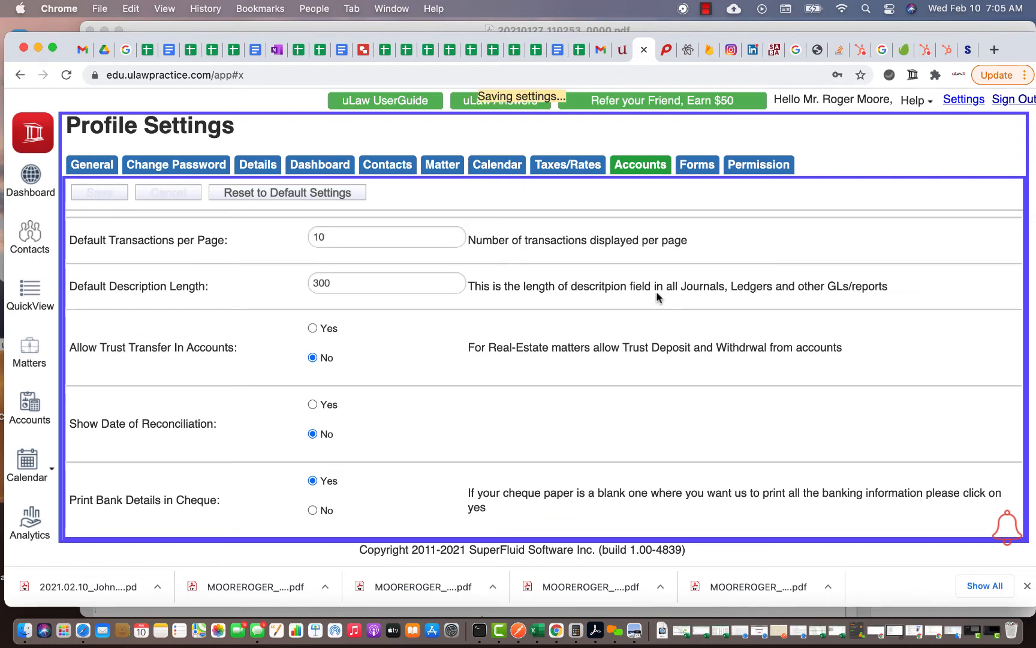
{"action": "left_click", "coordinate": [33, 412]}
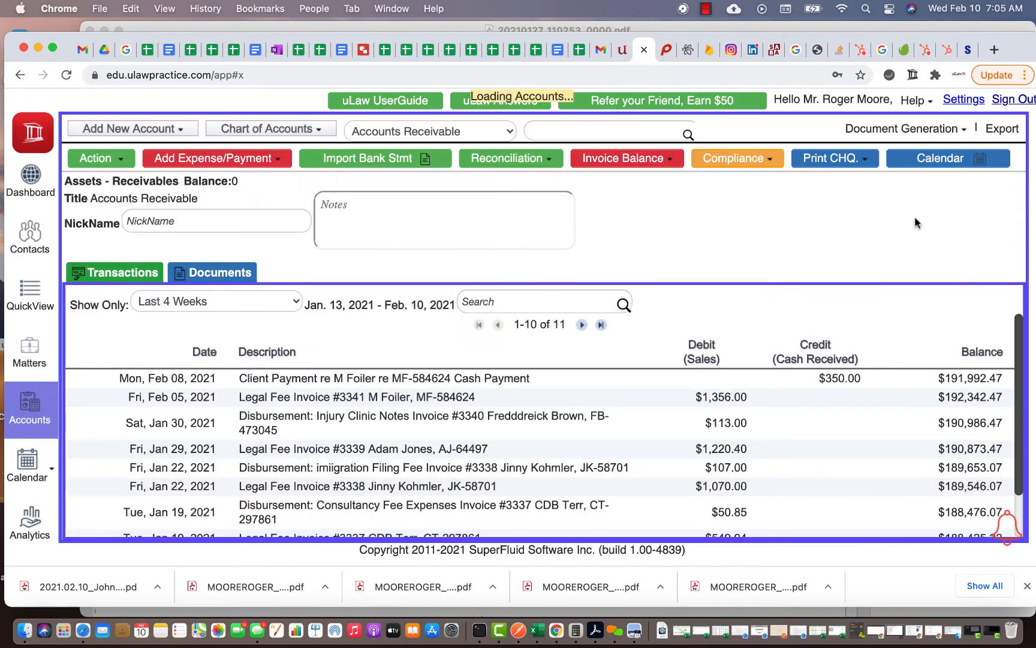
Look through the trust bank accounts offered in a new cheque form, then close the form without creating a cheque
{"action": "left_click", "coordinate": [865, 159]}
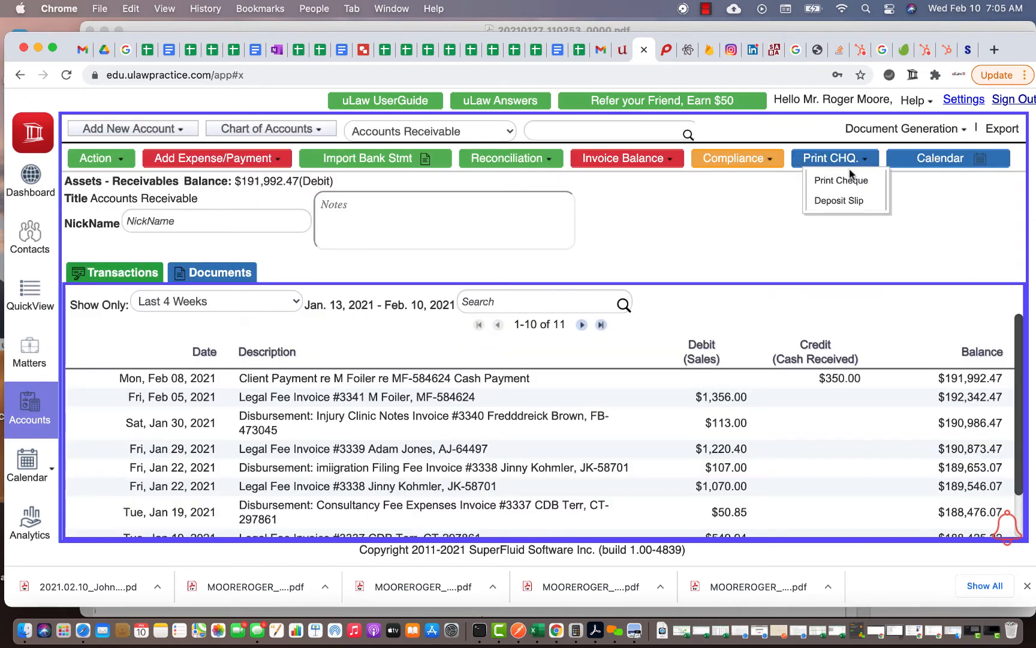
{"action": "left_click", "coordinate": [849, 175]}
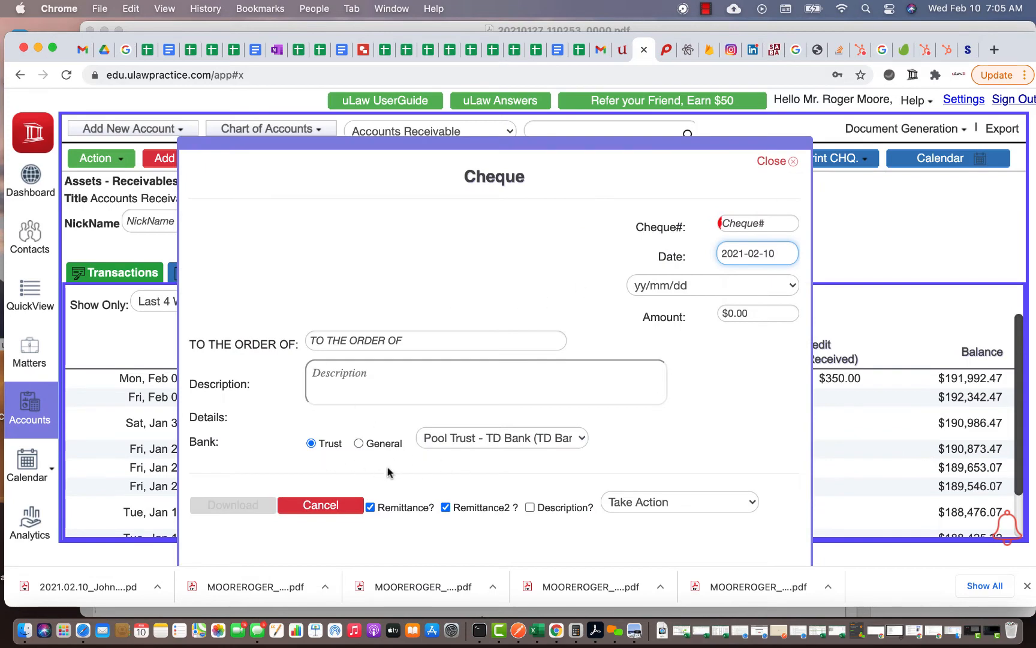
{"action": "left_click", "coordinate": [499, 437]}
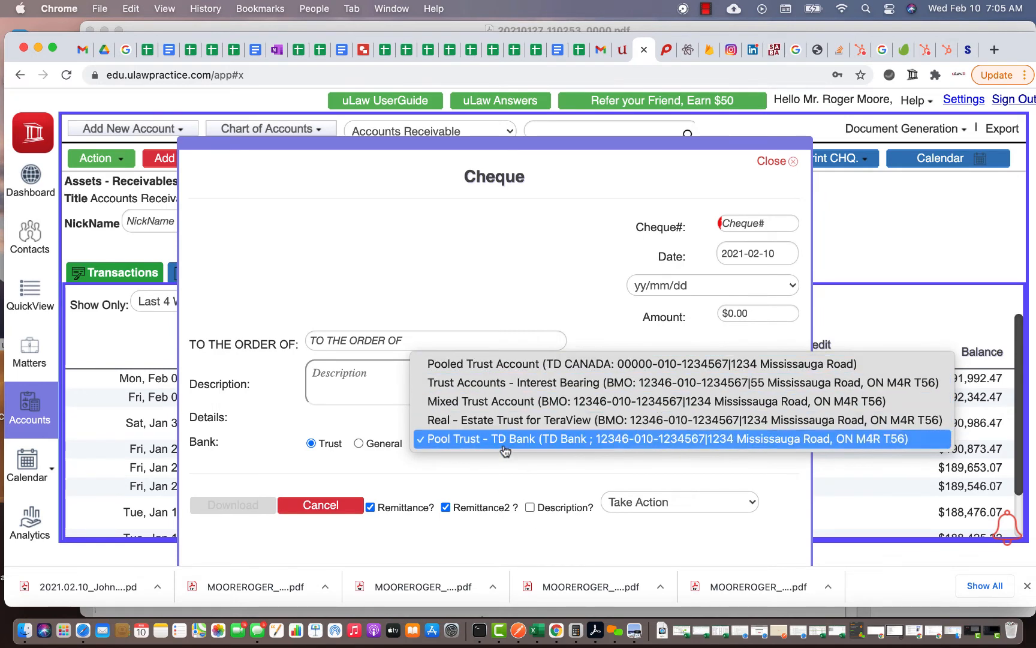
{"action": "left_click", "coordinate": [505, 438]}
{"action": "left_click", "coordinate": [342, 505]}
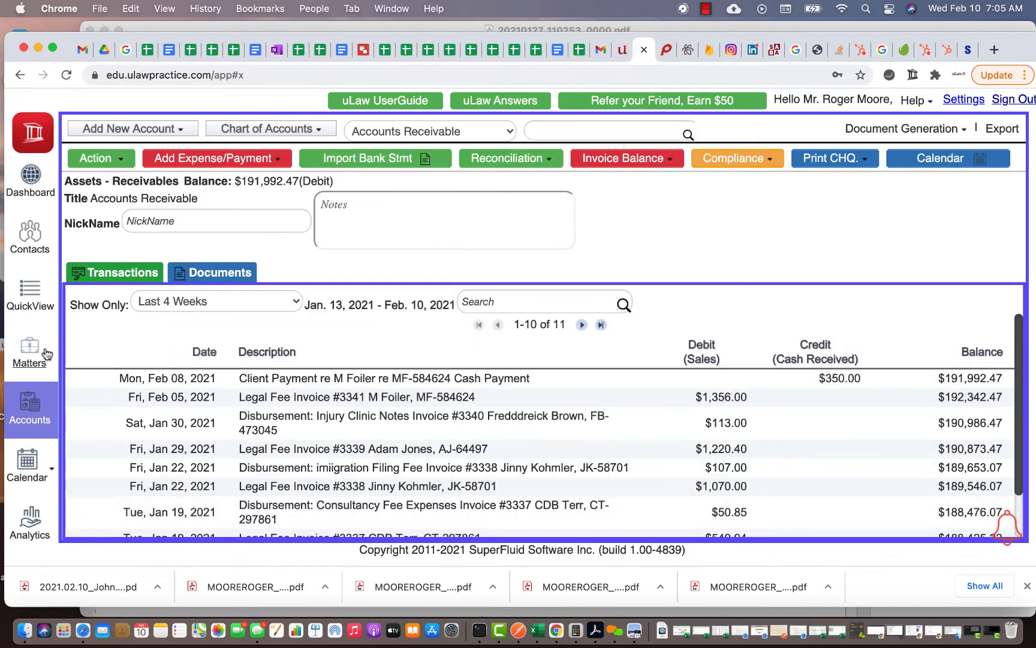
Open the Pool Trust - TD Bank account from the trust assets in the chart of accounts
{"action": "left_click", "coordinate": [267, 128]}
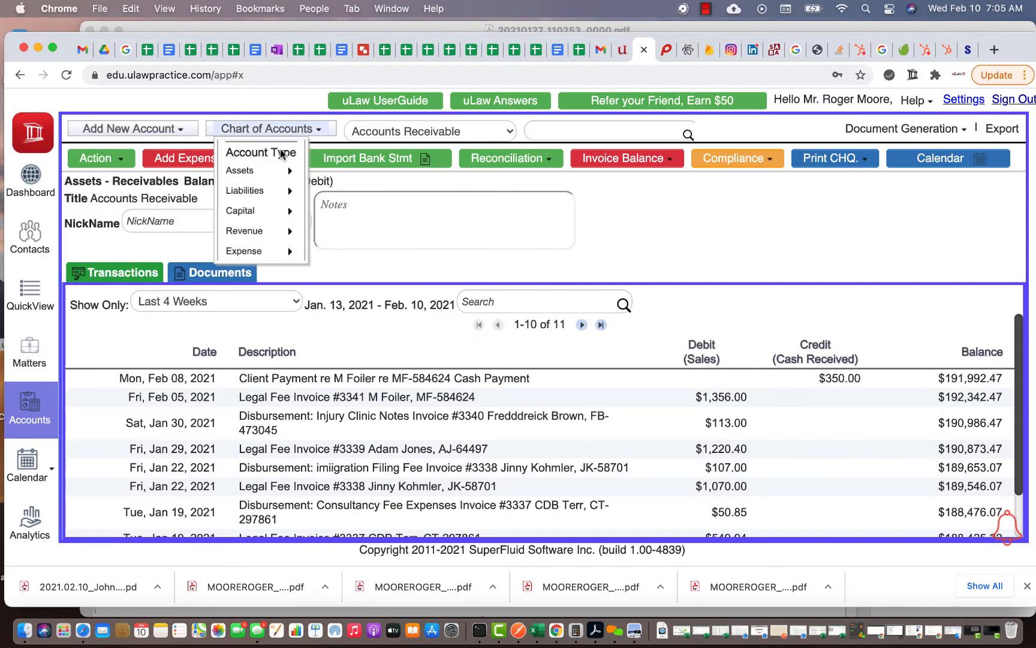
{"action": "mouse_move", "coordinate": [252, 171]}
{"action": "mouse_move", "coordinate": [360, 190]}
{"action": "left_click", "coordinate": [536, 268]}
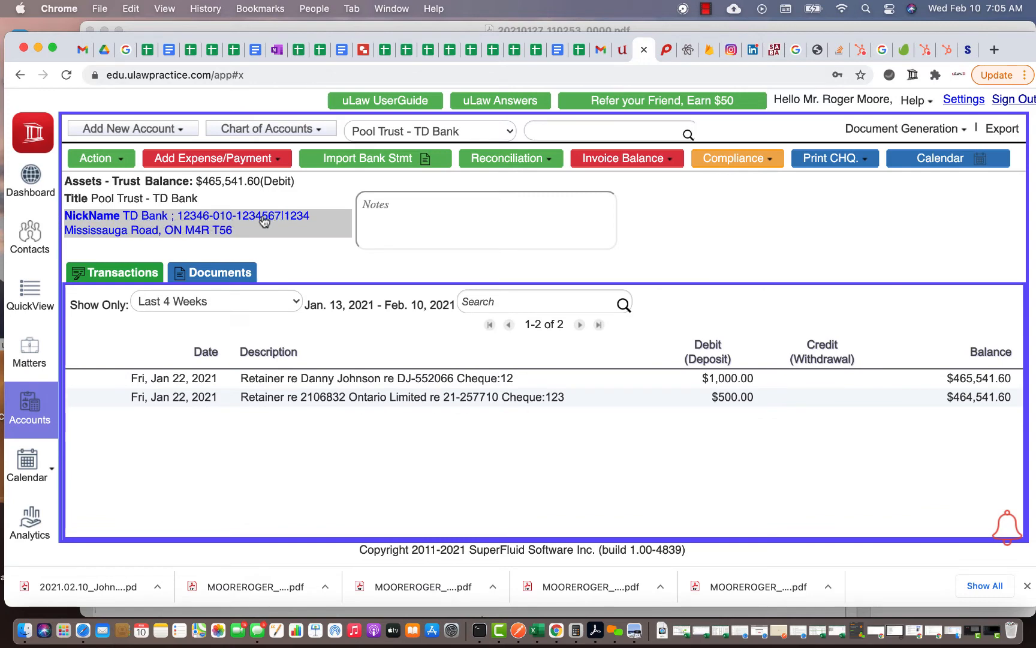
Replace TD with CIBC in both the nickname and the title of the pool trust account
{"action": "left_click", "coordinate": [194, 222]}
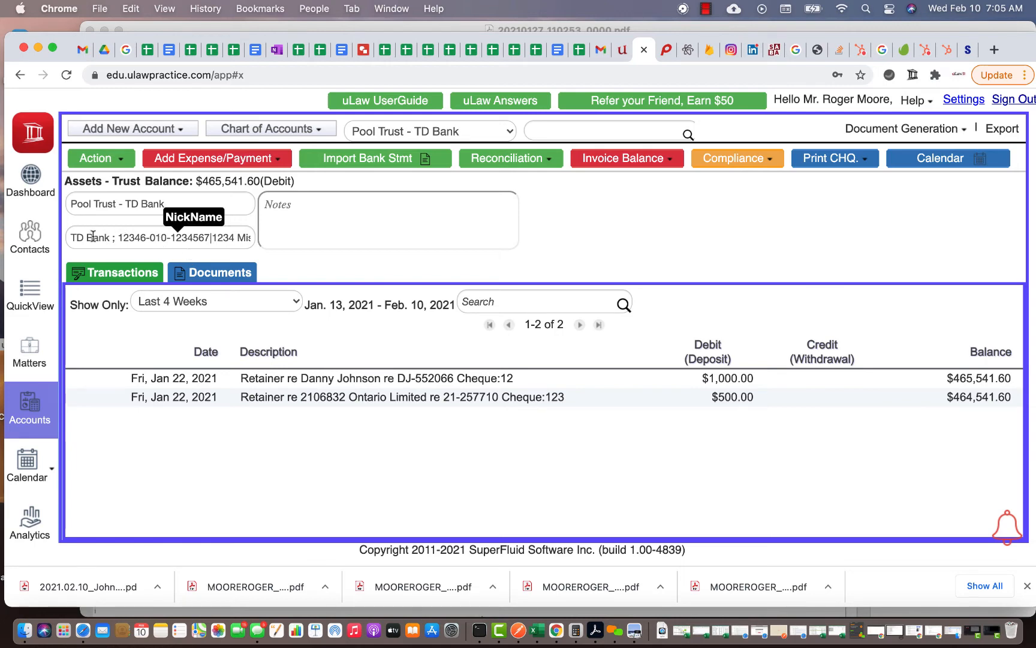
{"action": "left_click_drag", "start_coordinate": [84, 238], "coordinate": [58, 239]}
{"action": "type", "text": "CIBC"}
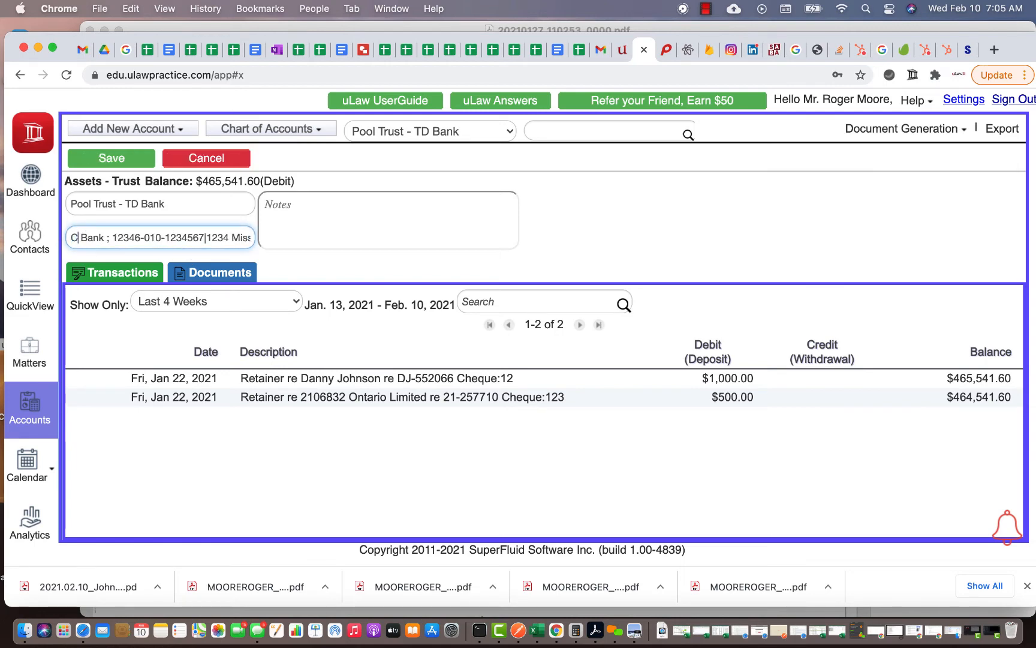
{"action": "double_click", "coordinate": [129, 204]}
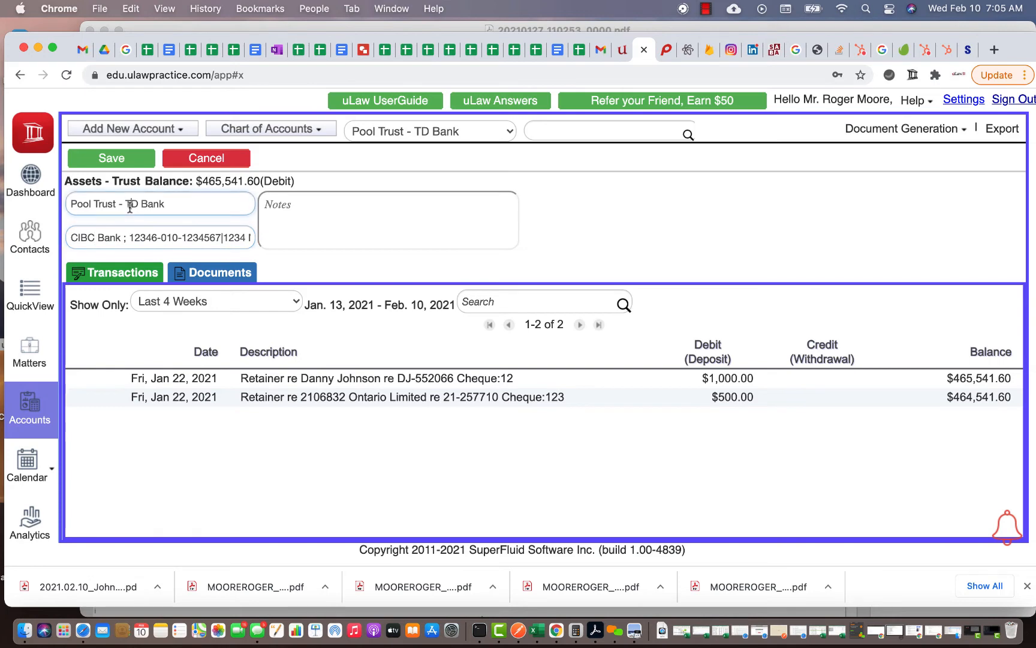
{"action": "type", "text": "CIBC"}
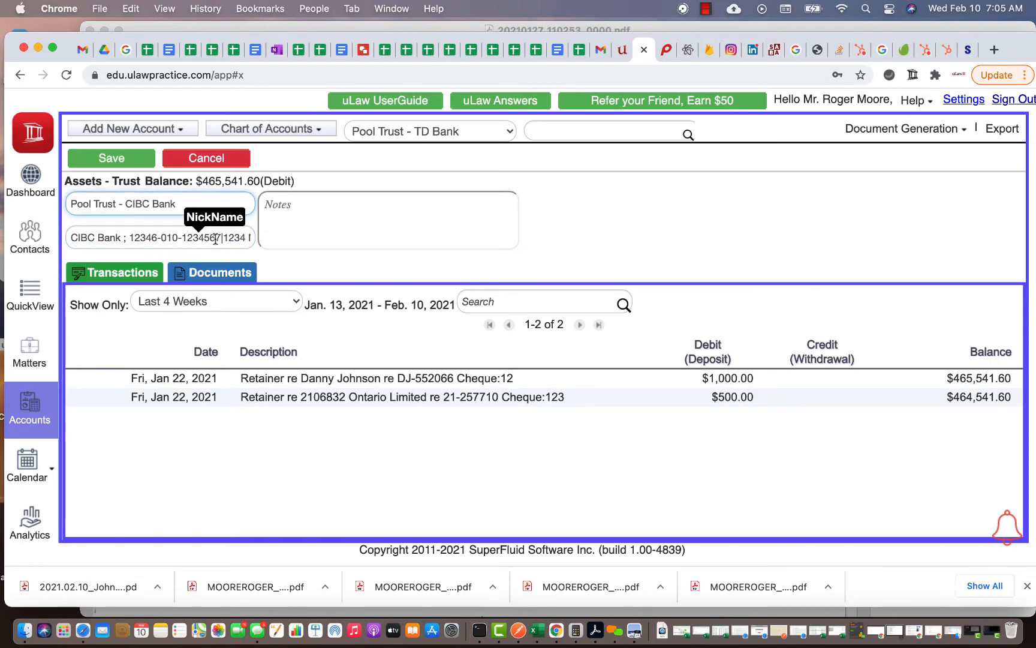
Insert the city Mississauga and a comma before ON in the bank address of the account's nickname
{"action": "scroll", "coordinate": [216, 238], "scroll_direction": "right", "scroll_amount": 3}
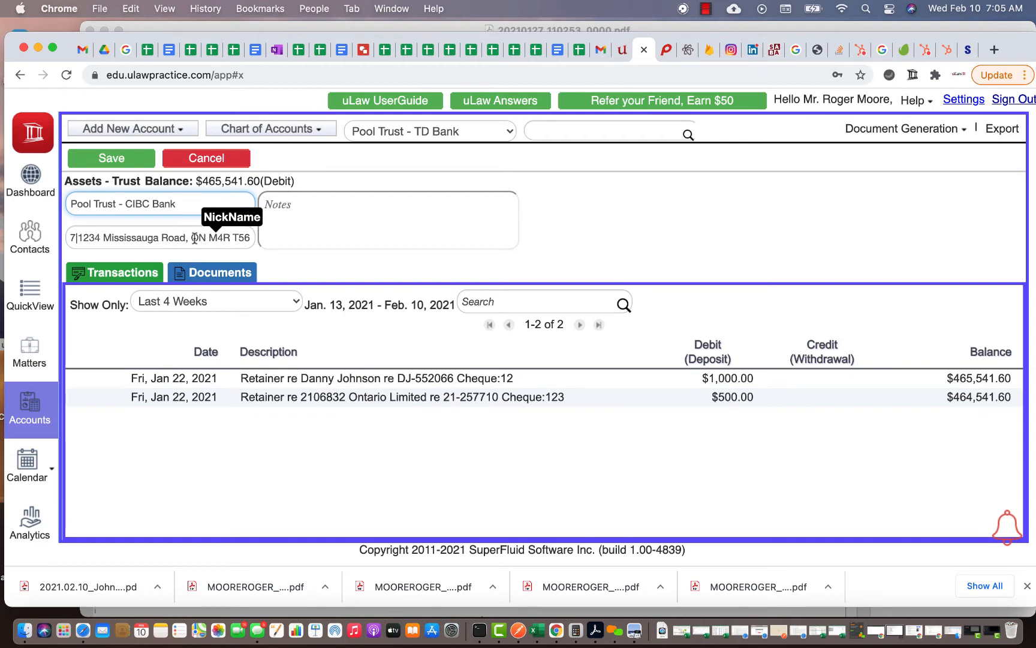
{"action": "left_click", "coordinate": [150, 237]}
{"action": "double_click", "coordinate": [150, 237]}
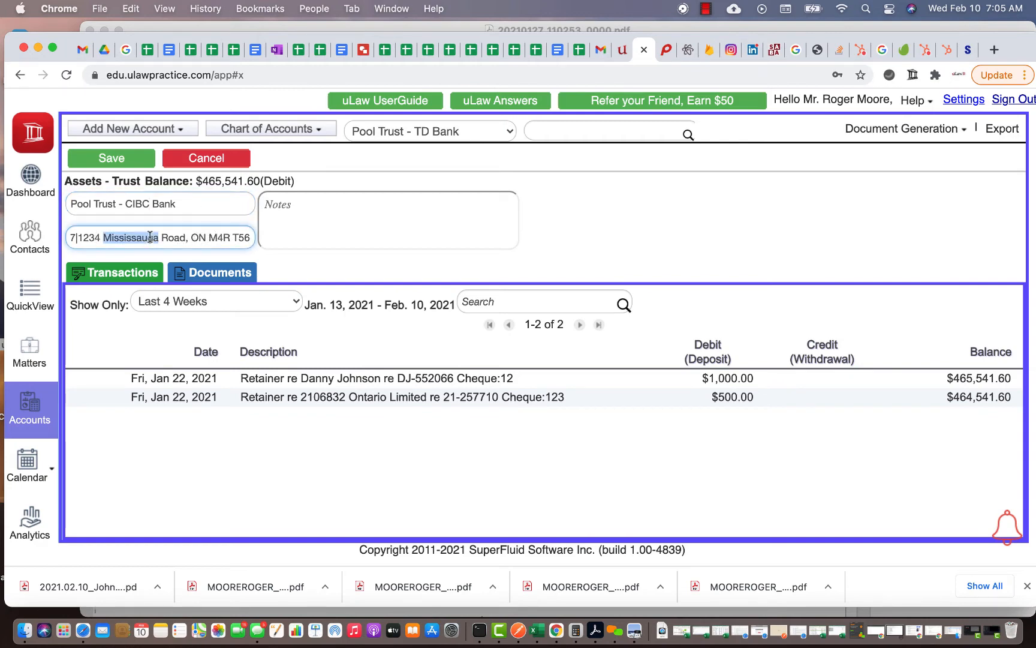
{"action": "key", "text": "super+c"}
{"action": "left_click", "coordinate": [192, 237]}
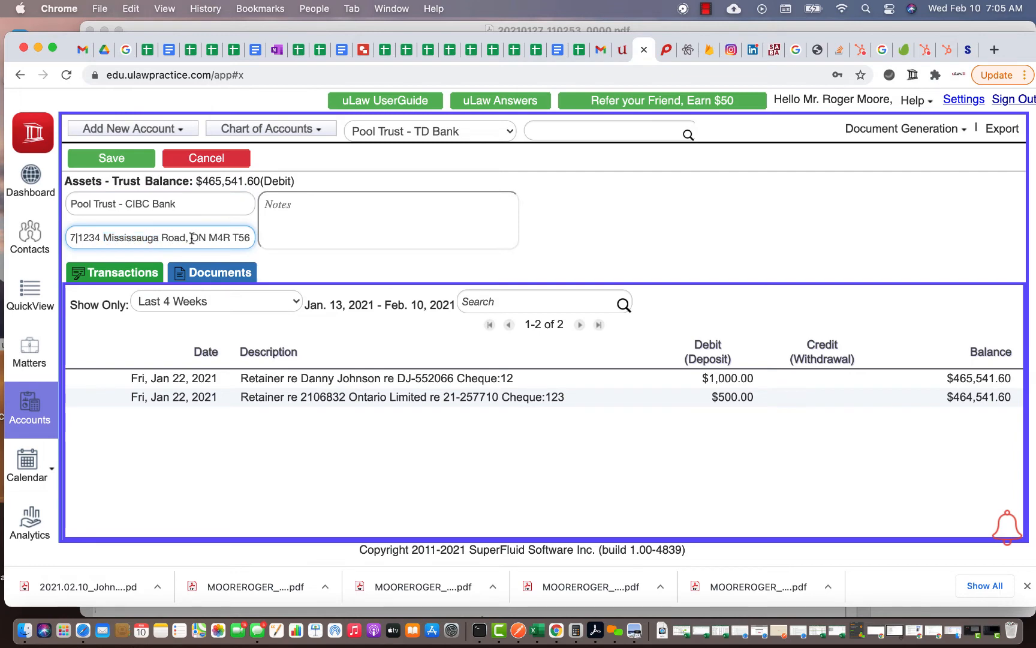
{"action": "key", "text": "super+v"}
{"action": "type", "text": ","}
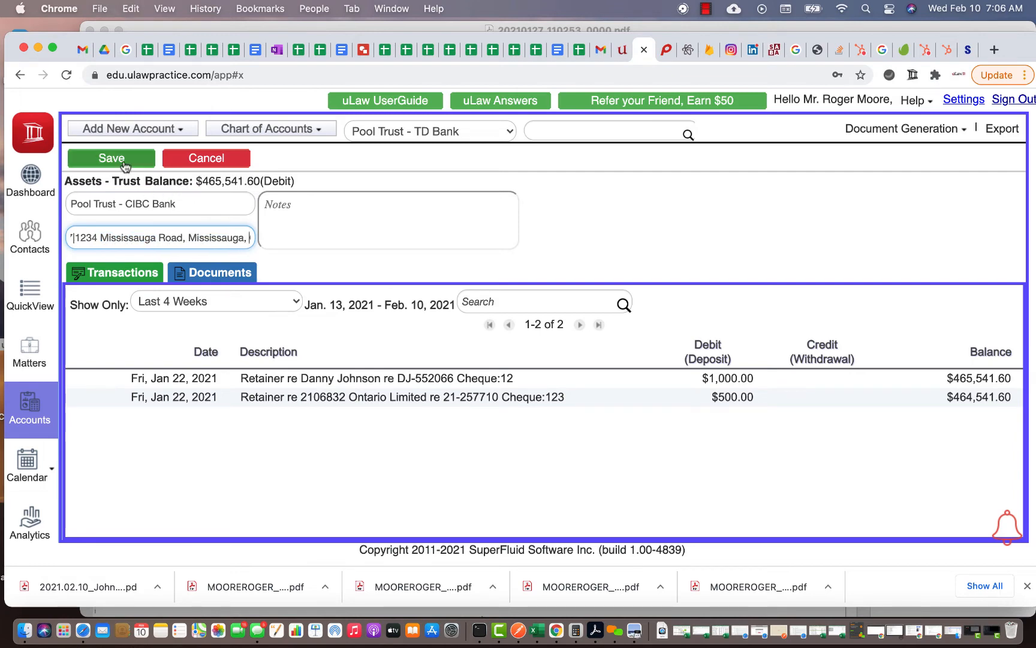
{"action": "scroll", "coordinate": [179, 236], "scroll_direction": "right", "scroll_amount": 2}
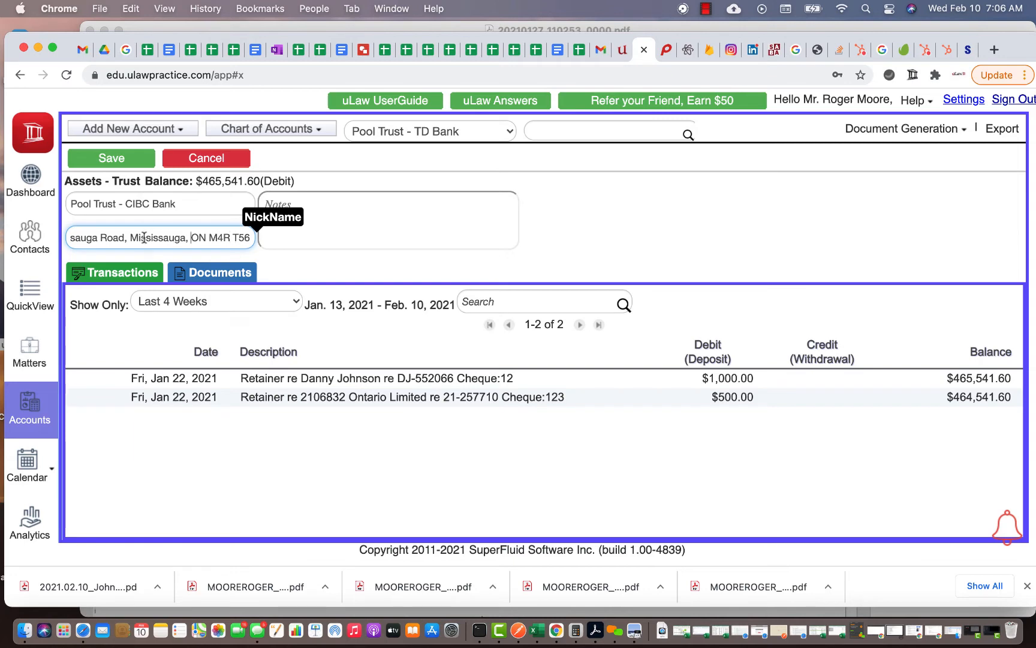
Replace the vertical bar between account number and address in the nickname with a semicolon, and save the account
{"action": "scroll", "coordinate": [156, 237], "scroll_direction": "left", "scroll_amount": 5}
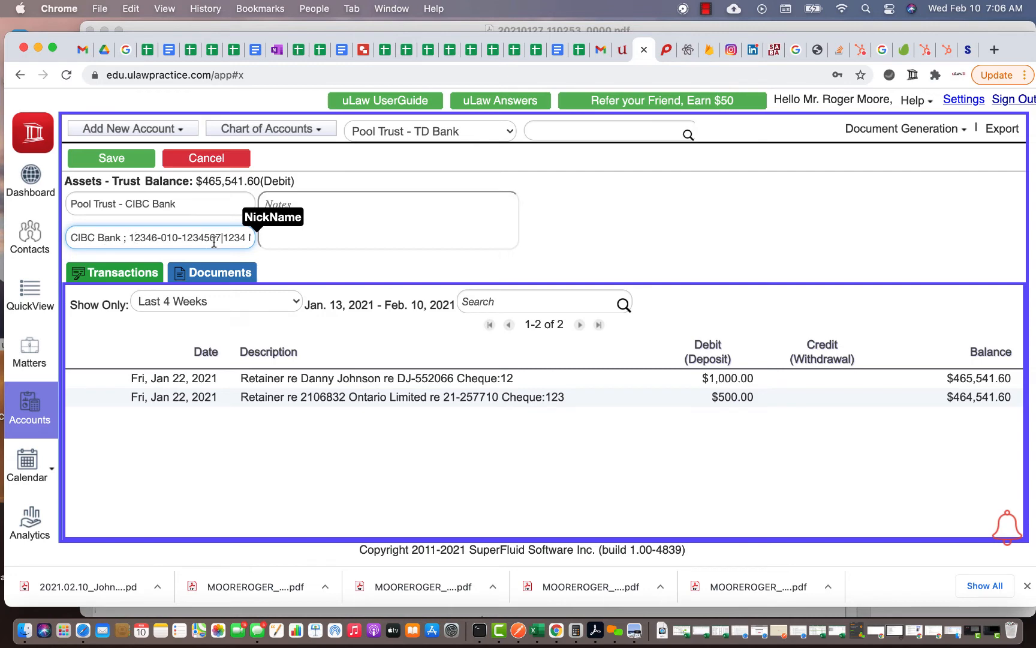
{"action": "scroll", "coordinate": [186, 237], "scroll_direction": "right", "scroll_amount": 3}
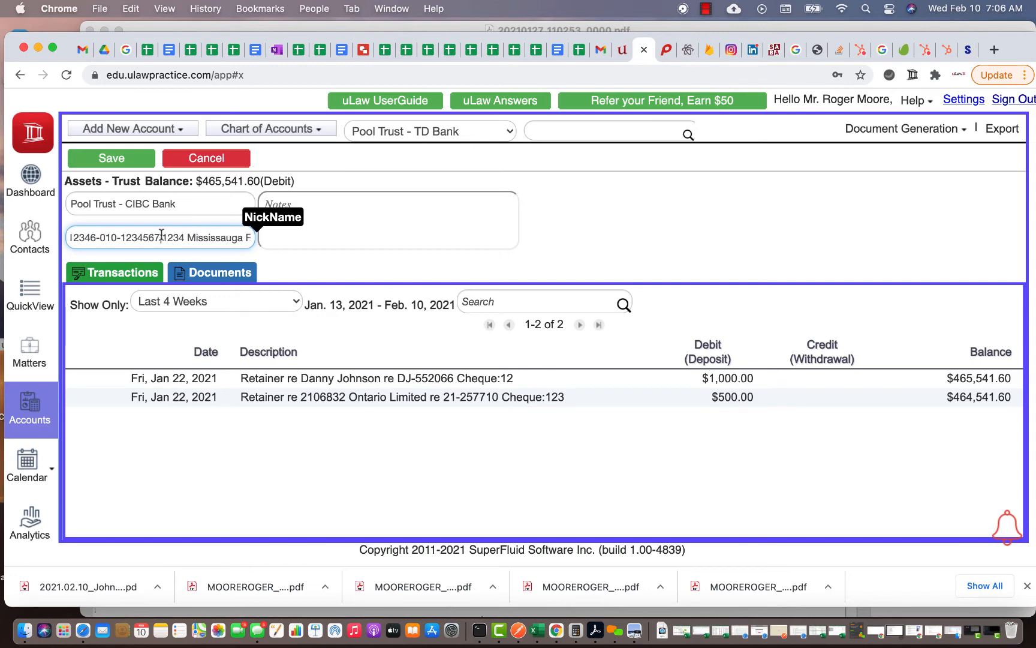
{"action": "scroll", "coordinate": [161, 236], "scroll_direction": "left", "scroll_amount": 3}
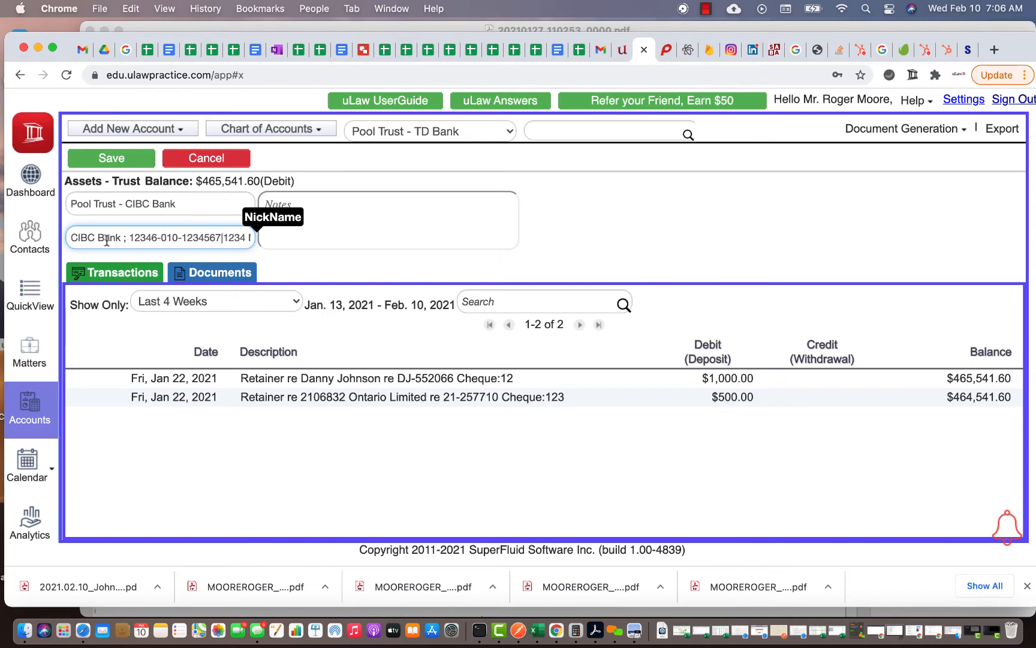
{"action": "scroll", "coordinate": [187, 238], "scroll_direction": "right", "scroll_amount": 2}
{"action": "left_click", "coordinate": [165, 236]}
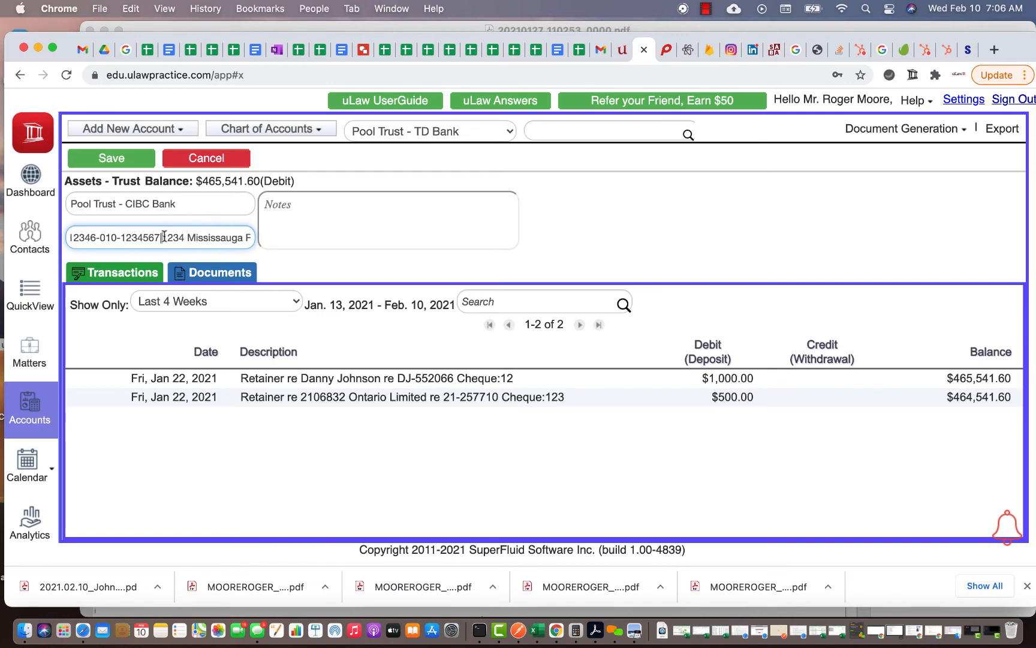
{"action": "key", "text": "BackSpace"}
{"action": "type", "text": ";"}
{"action": "scroll", "coordinate": [178, 241], "scroll_direction": "right", "scroll_amount": 2}
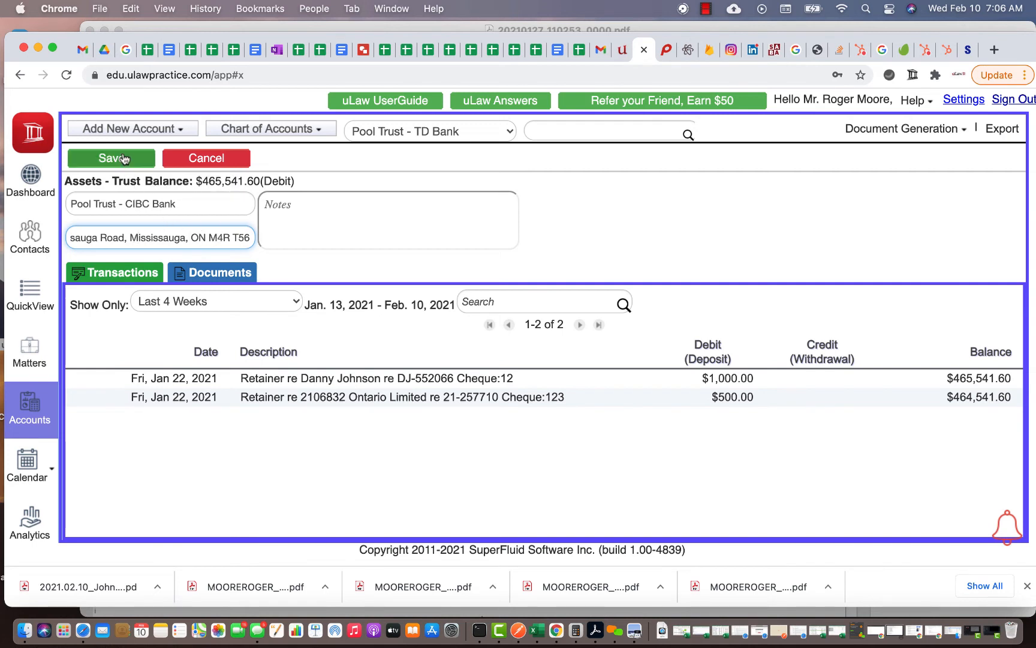
{"action": "left_click", "coordinate": [123, 158]}
{"action": "left_click", "coordinate": [123, 159]}
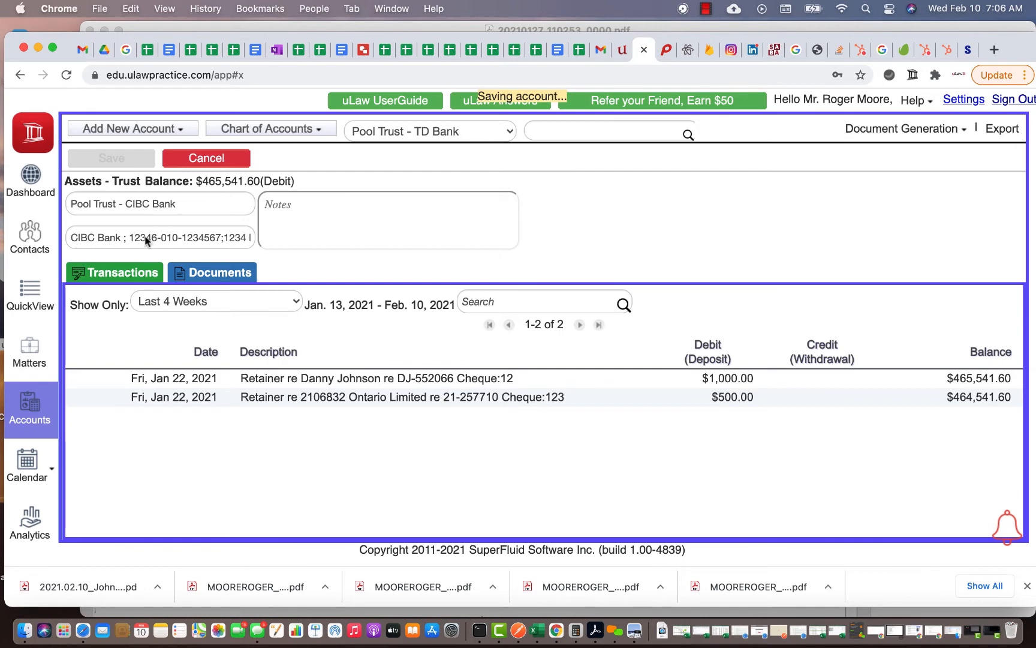
Start a new cheque drawn on the trust account Pool Trust - CIBC Bank
{"action": "left_click", "coordinate": [932, 133]}
{"action": "scroll", "coordinate": [833, 148], "scroll_direction": "down", "scroll_amount": 1}
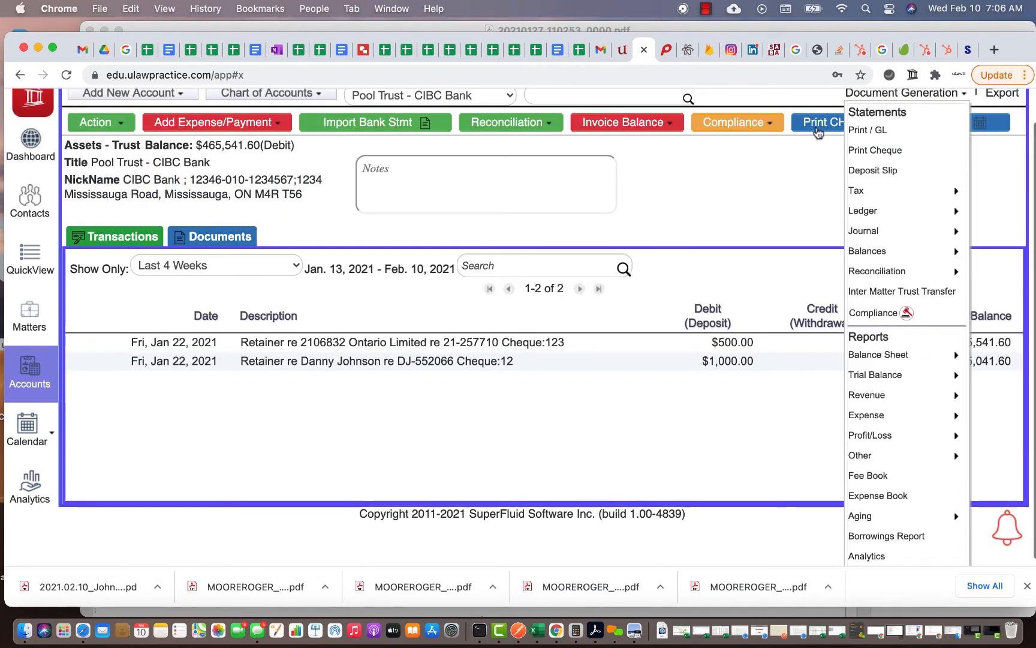
{"action": "left_click", "coordinate": [816, 128]}
{"action": "left_click", "coordinate": [833, 157]}
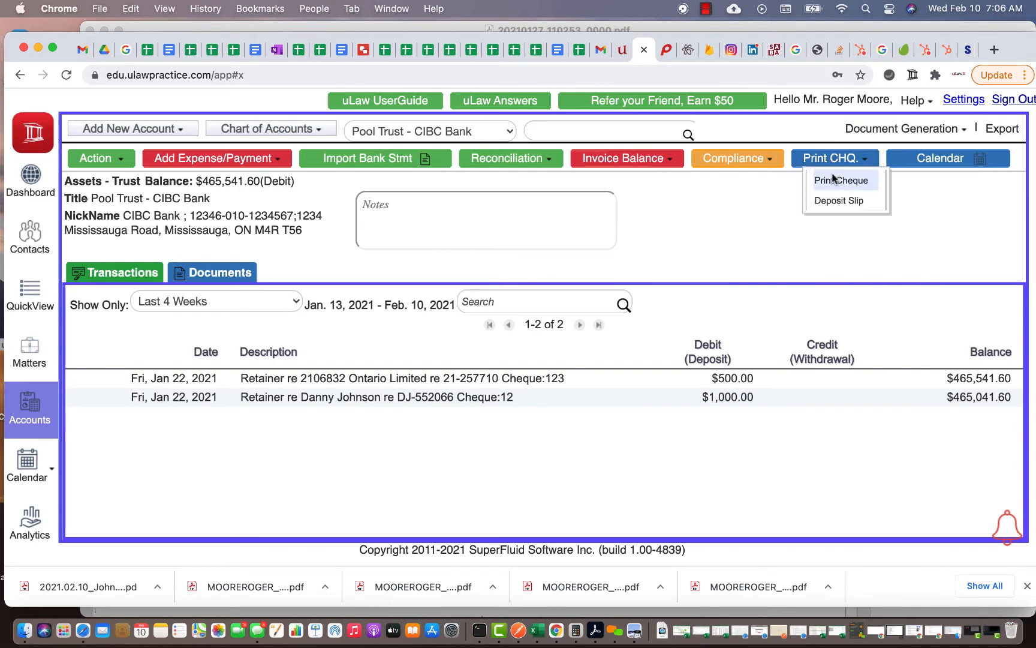
{"action": "left_click", "coordinate": [831, 174]}
{"action": "left_click", "coordinate": [483, 445]}
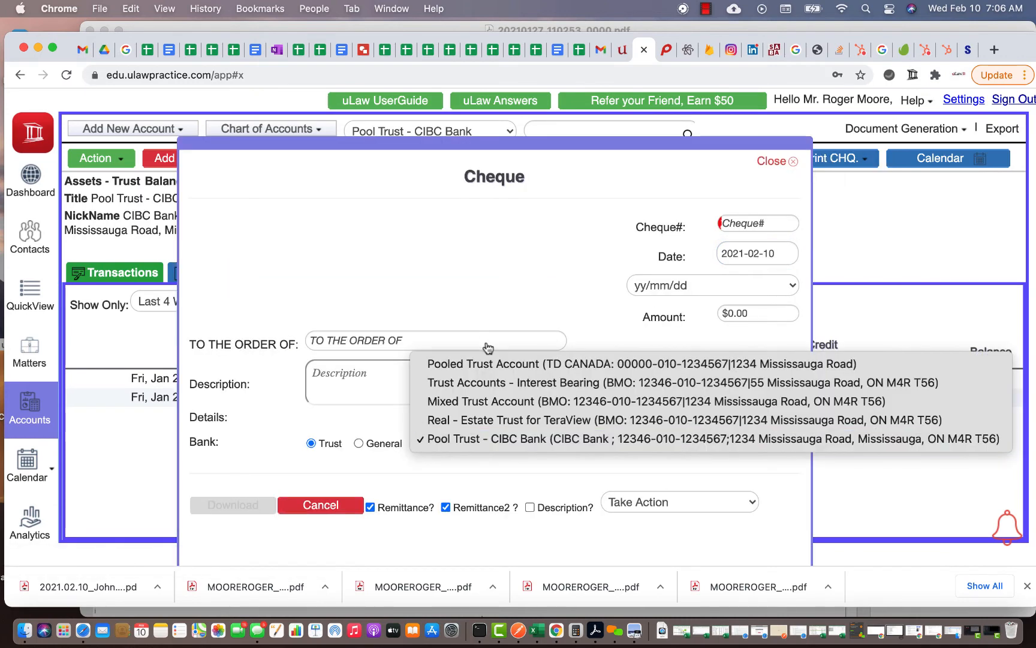
{"action": "left_click", "coordinate": [533, 439]}
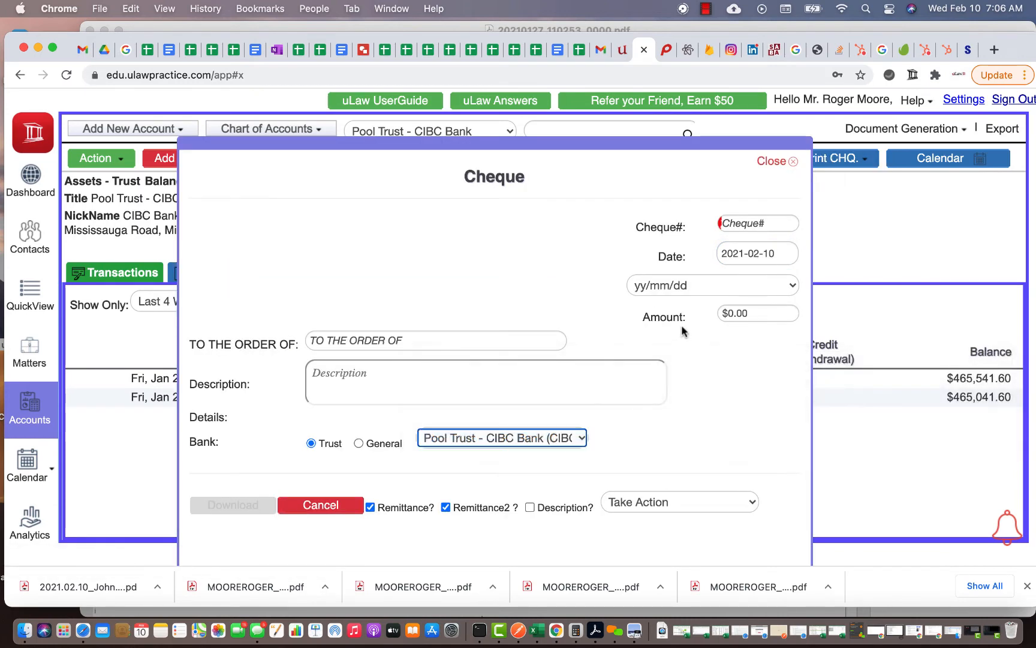
Enter cheque number 2323, the amount $100.10 and the payee City of Ottawa
{"action": "left_click", "coordinate": [738, 222]}
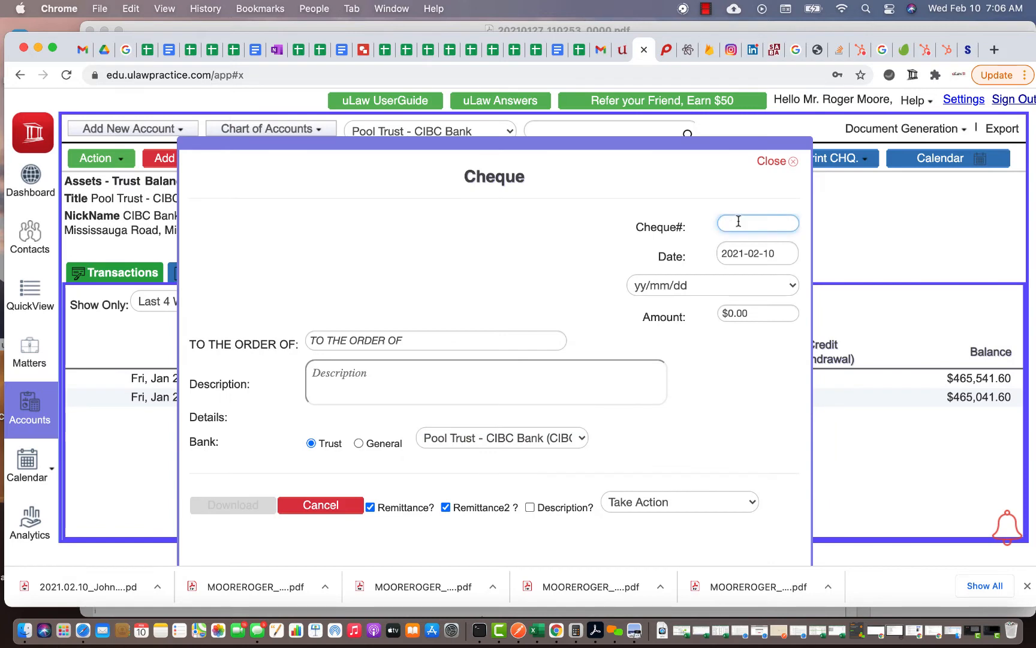
{"action": "type", "text": "2323"}
{"action": "double_click", "coordinate": [741, 313]}
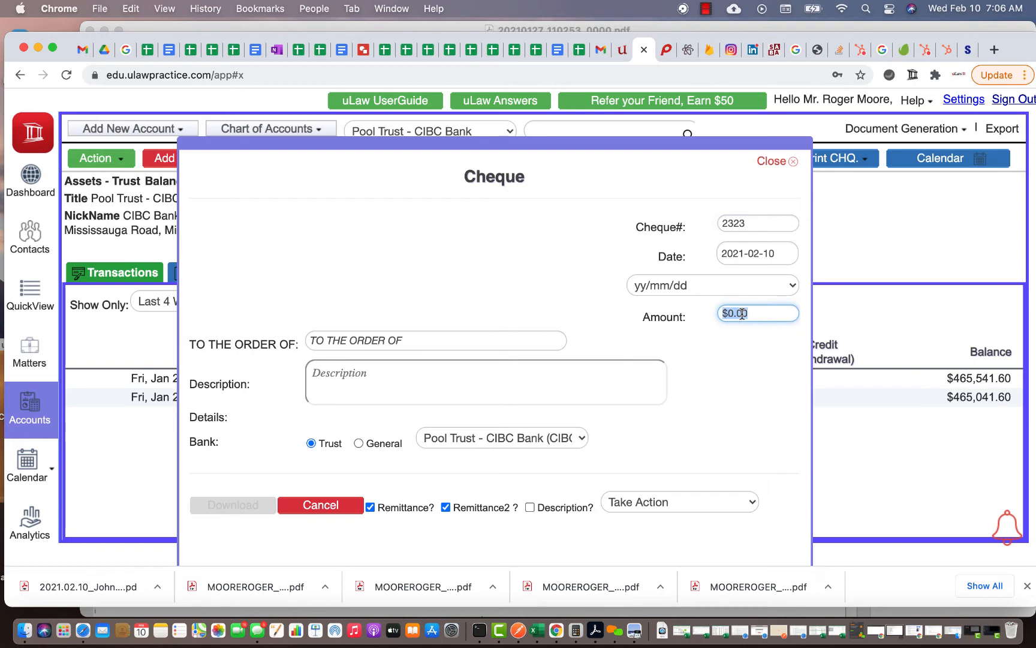
{"action": "type", "text": "100.10"}
{"action": "left_click", "coordinate": [344, 341]}
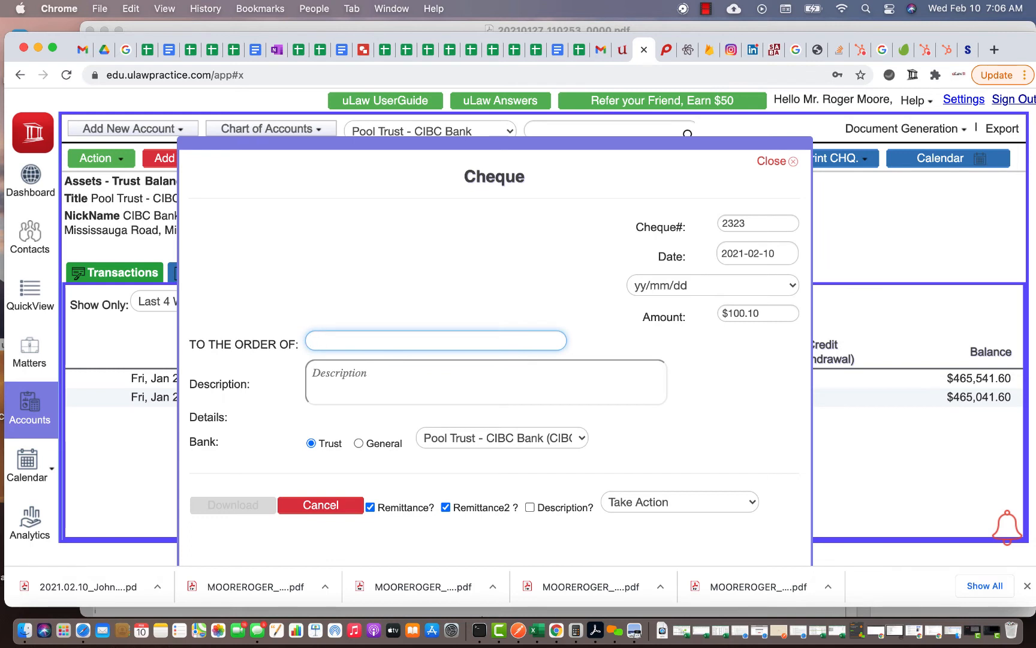
{"action": "type", "text": "City of Ottawa"}
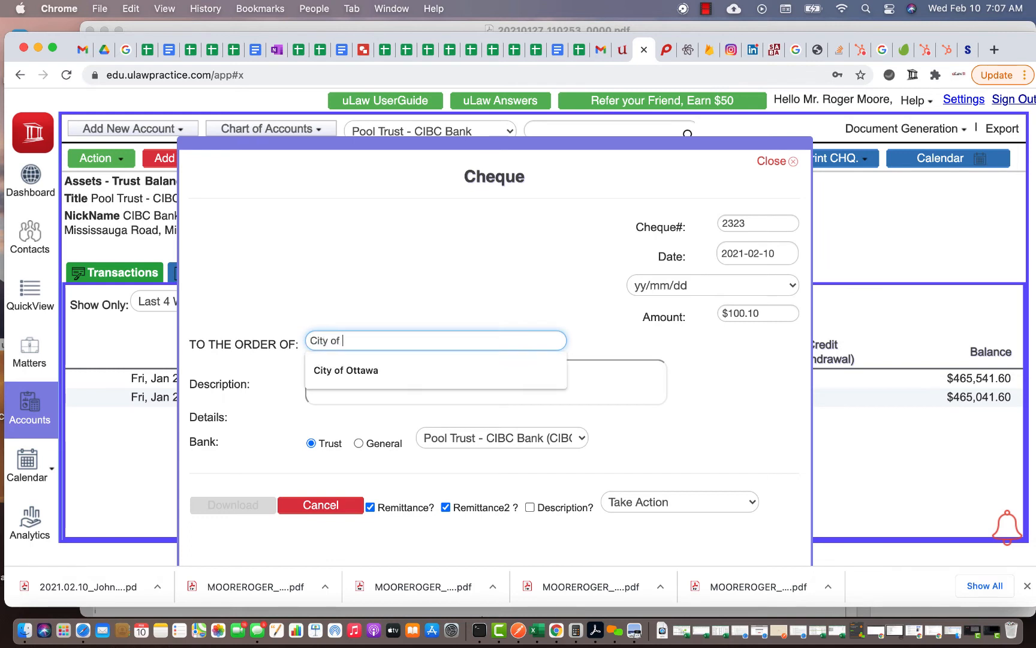
{"action": "left_click", "coordinate": [398, 361]}
Give the cheque the description "Title Inssurance" and apply it
{"action": "left_click", "coordinate": [371, 379]}
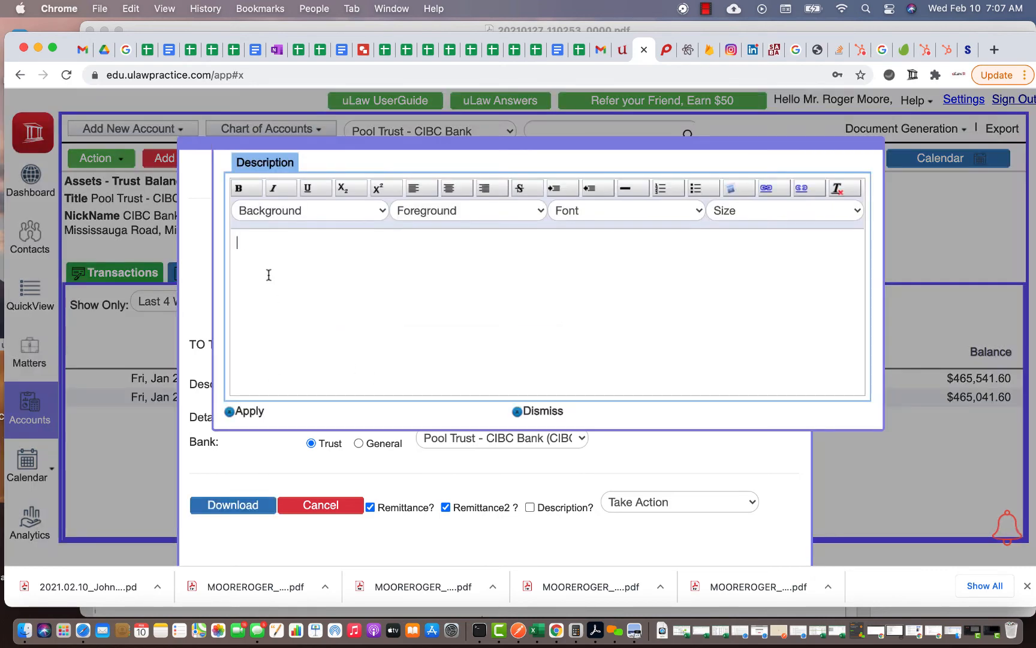
{"action": "type", "text": "Title Inssurance"}
{"action": "left_click", "coordinate": [247, 412]}
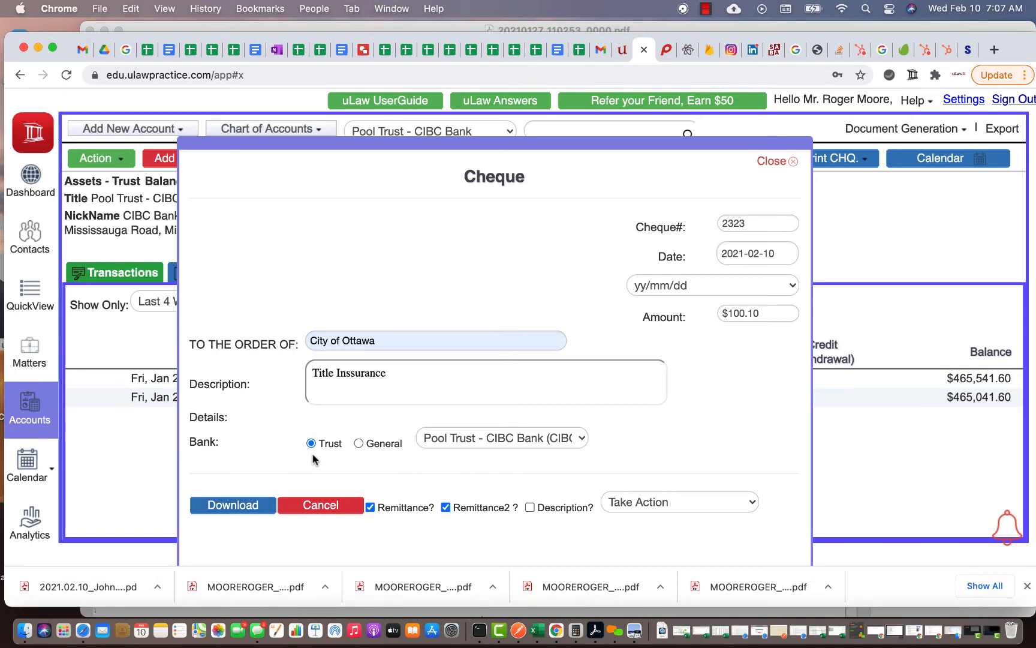
Download the City of Ottawa cheque with both remittance sections included and open the PDF in Acrobat
{"action": "left_click", "coordinate": [234, 505]}
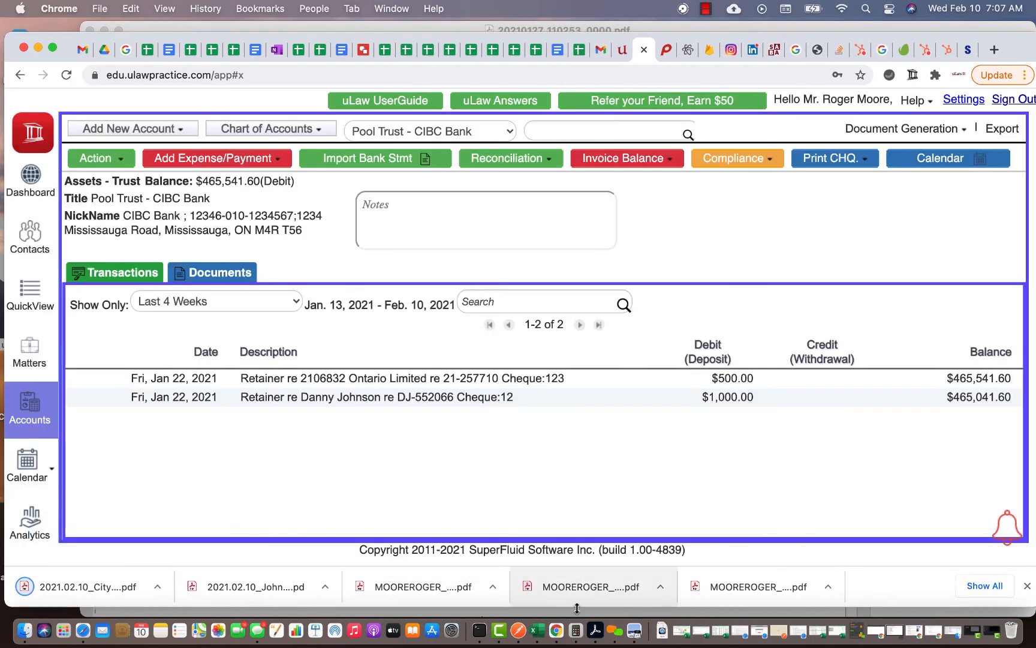
{"action": "left_click", "coordinate": [664, 624]}
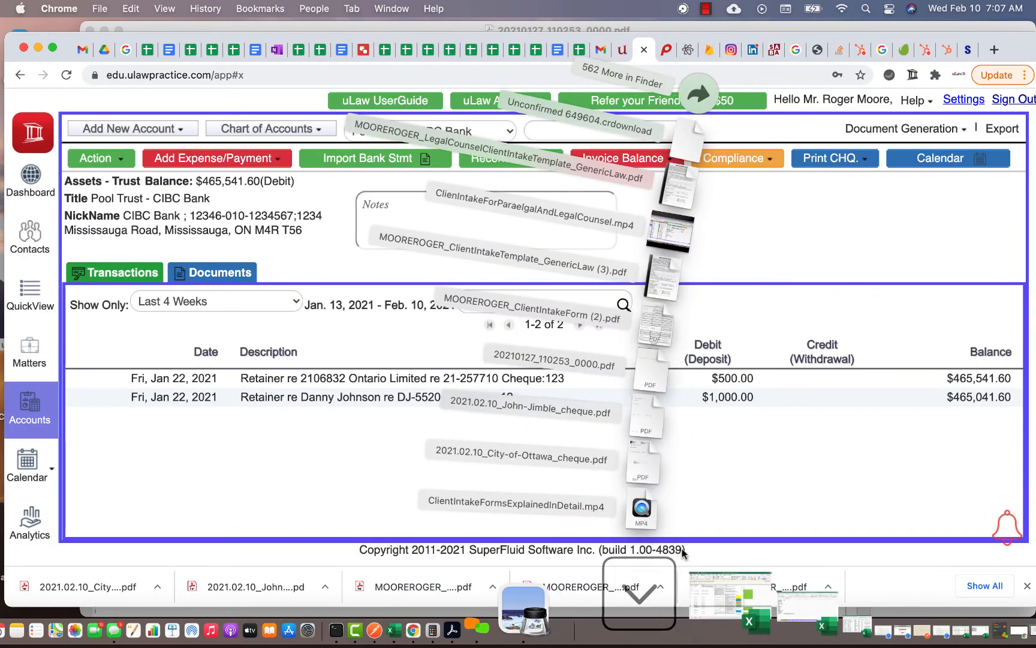
{"action": "left_click", "coordinate": [699, 473]}
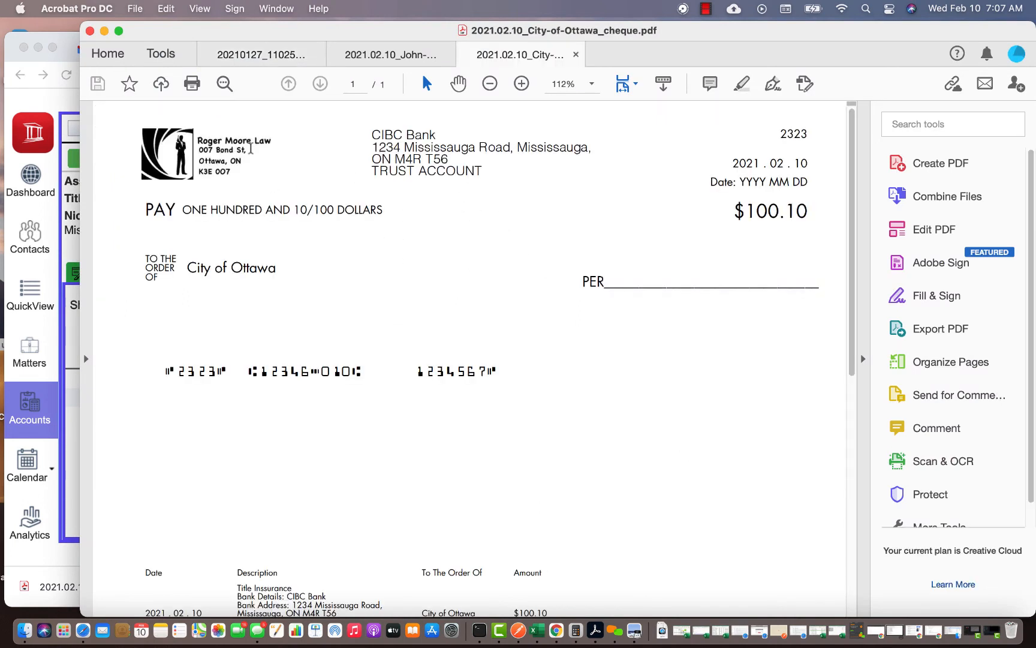
Display the scanned cheque paper 20210127_110253_0000.pdf at 100% zoom
{"action": "left_click", "coordinate": [241, 57]}
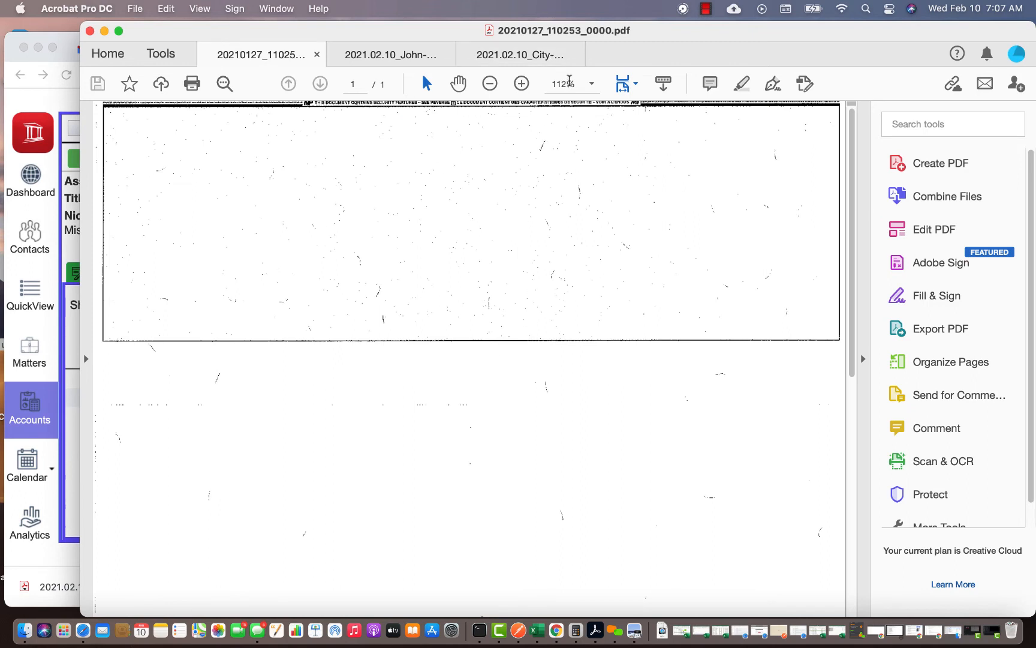
{"action": "left_click", "coordinate": [587, 87]}
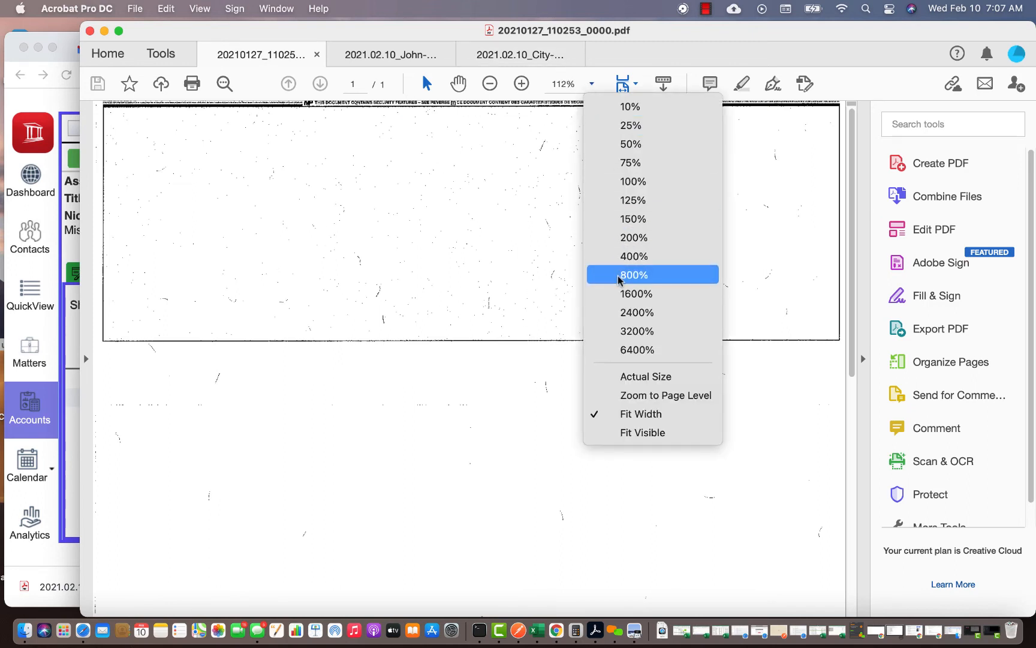
{"action": "left_click", "coordinate": [623, 165]}
{"action": "left_click", "coordinate": [590, 85]}
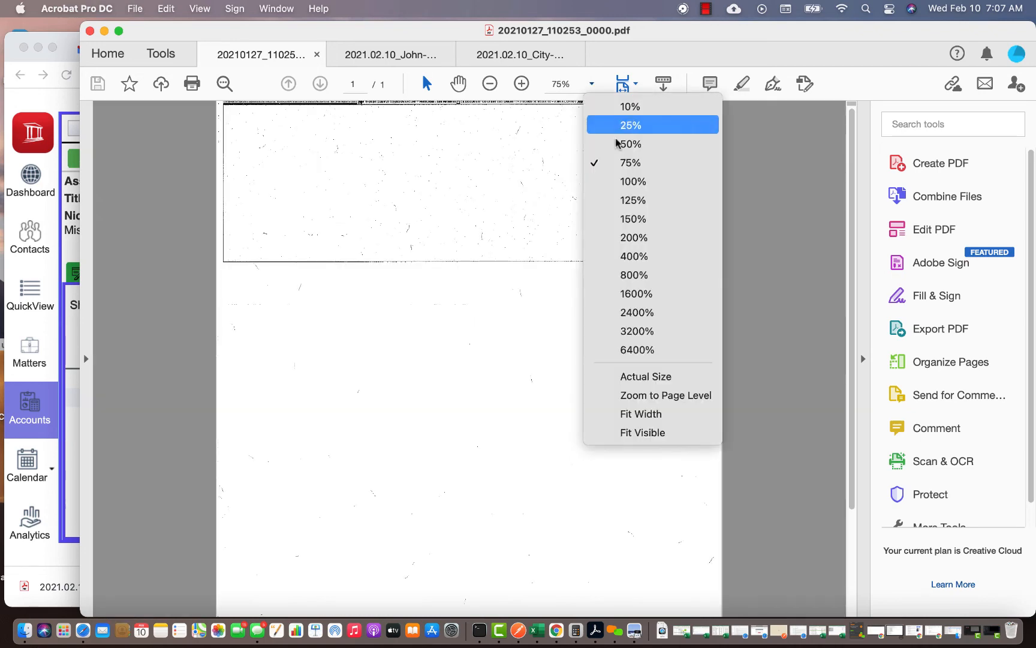
{"action": "left_click", "coordinate": [628, 181]}
Display the City of Ottawa cheque at 100% zoom and compare its layout with the scanned cheque paper
{"action": "left_click", "coordinate": [537, 55]}
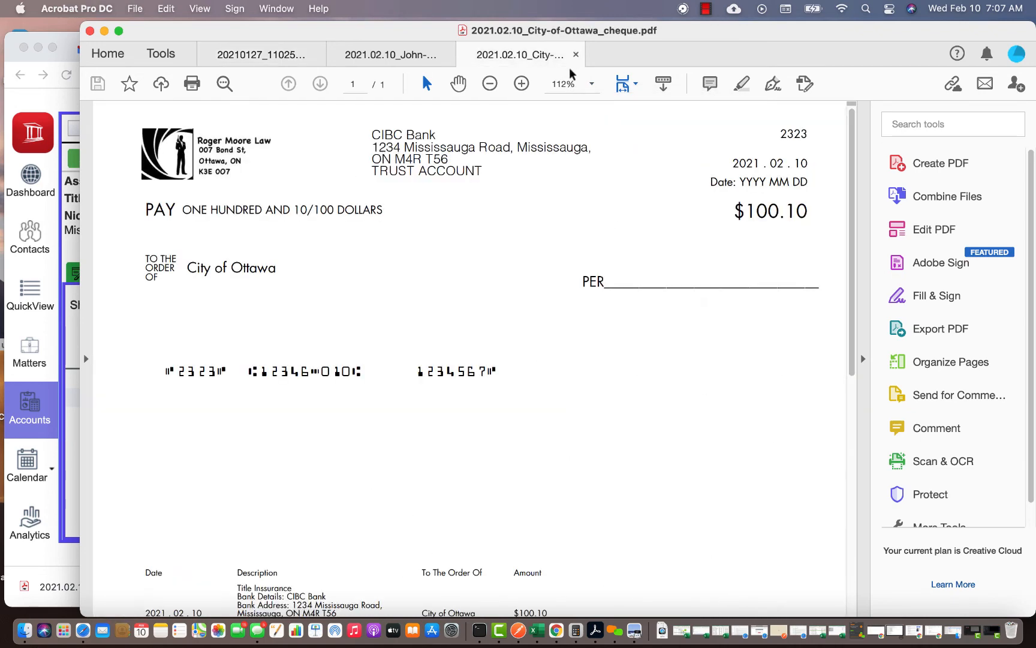
{"action": "left_click", "coordinate": [591, 84]}
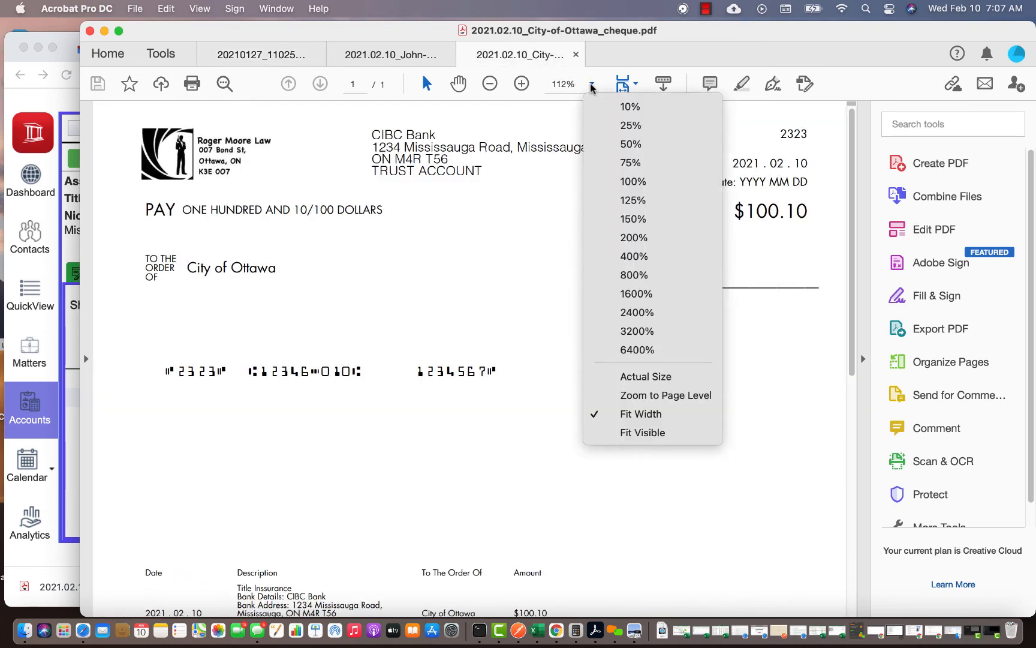
{"action": "left_click", "coordinate": [630, 177]}
{"action": "left_click", "coordinate": [286, 54]}
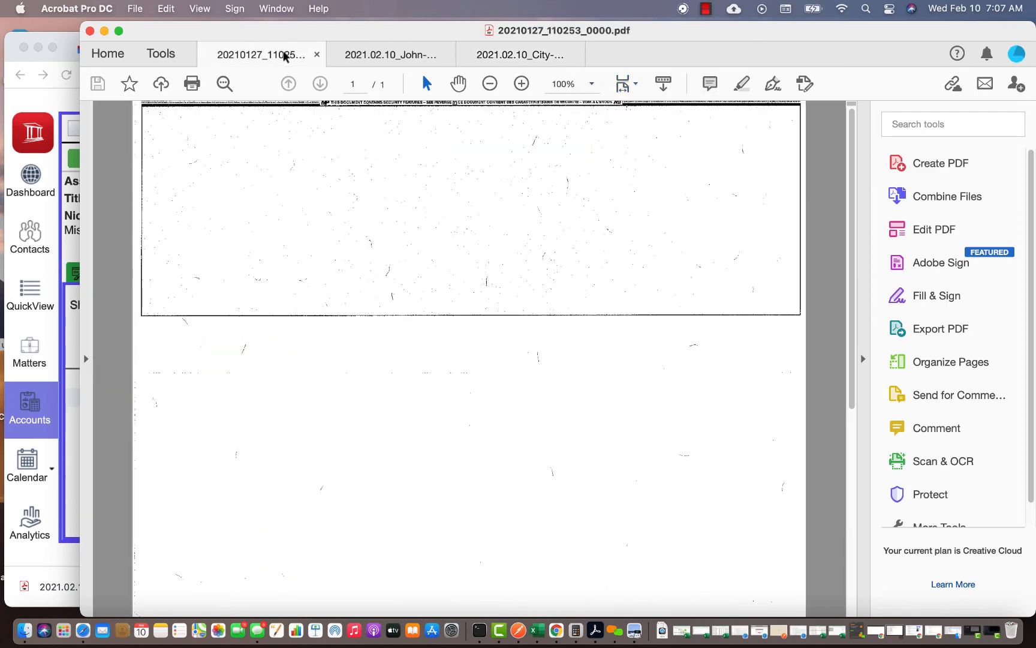
Examine the bank number line and both remittance stubs on the City of Ottawa cheque
{"action": "left_click", "coordinate": [496, 56]}
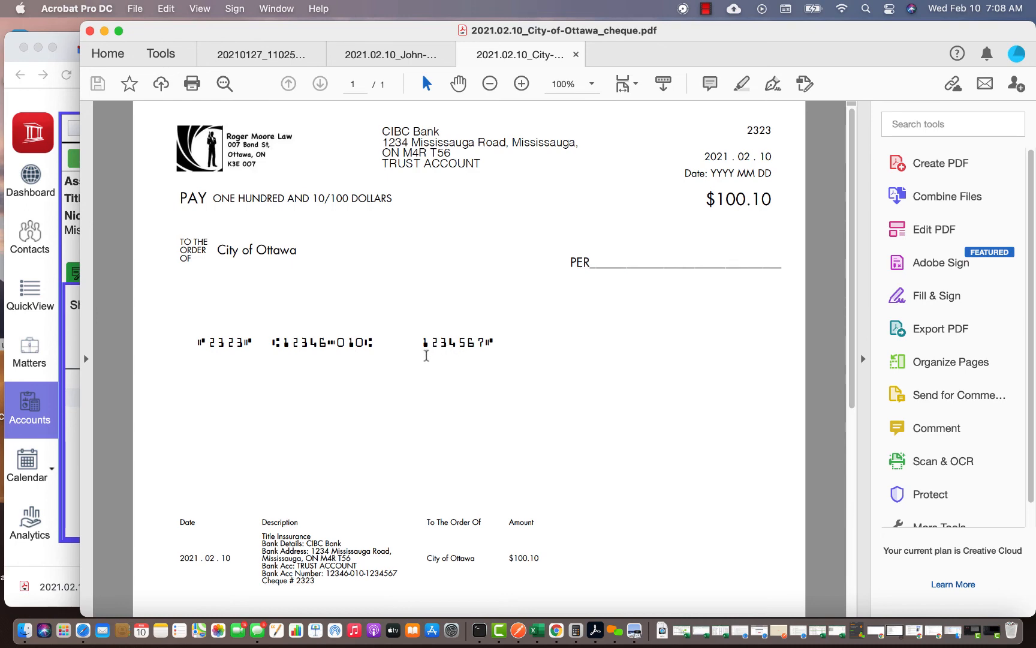
{"action": "scroll", "coordinate": [444, 377], "scroll_direction": "down", "scroll_amount": 10}
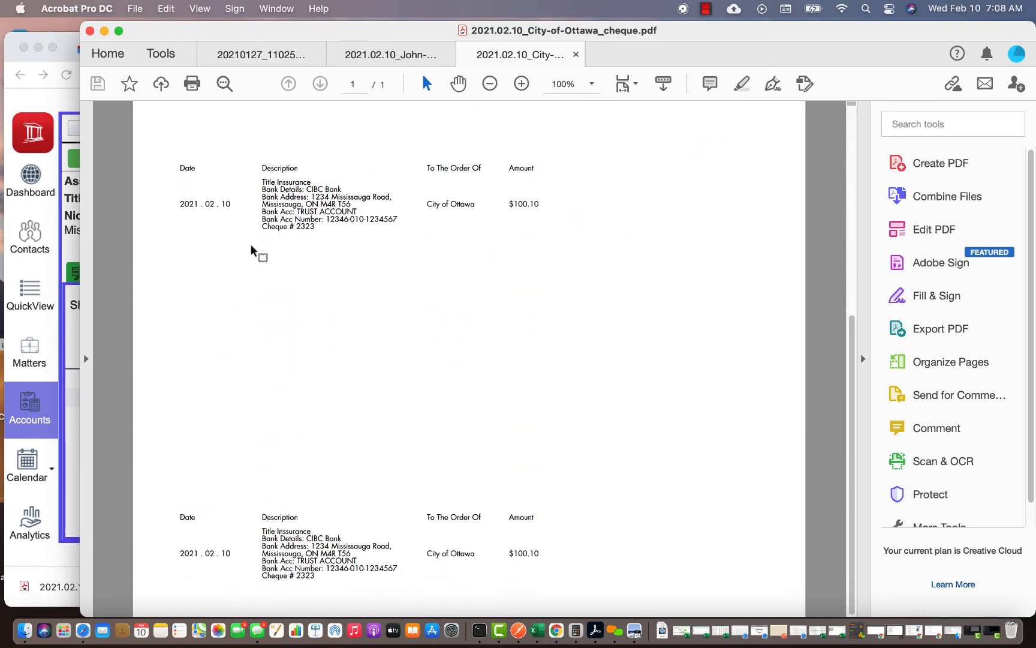
{"action": "scroll", "coordinate": [376, 503], "scroll_direction": "up", "scroll_amount": 6}
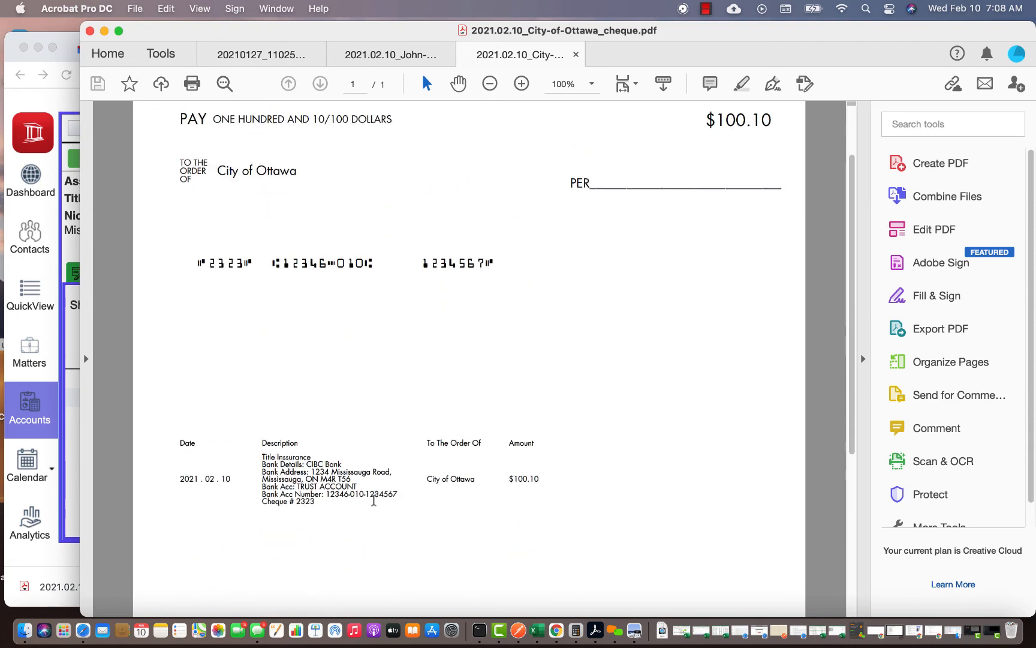
Switch to uLaw in Chrome and open the profile settings to check the Print Bank Details in Cheque option for accounts
{"action": "left_click", "coordinate": [63, 37]}
{"action": "left_click", "coordinate": [966, 102]}
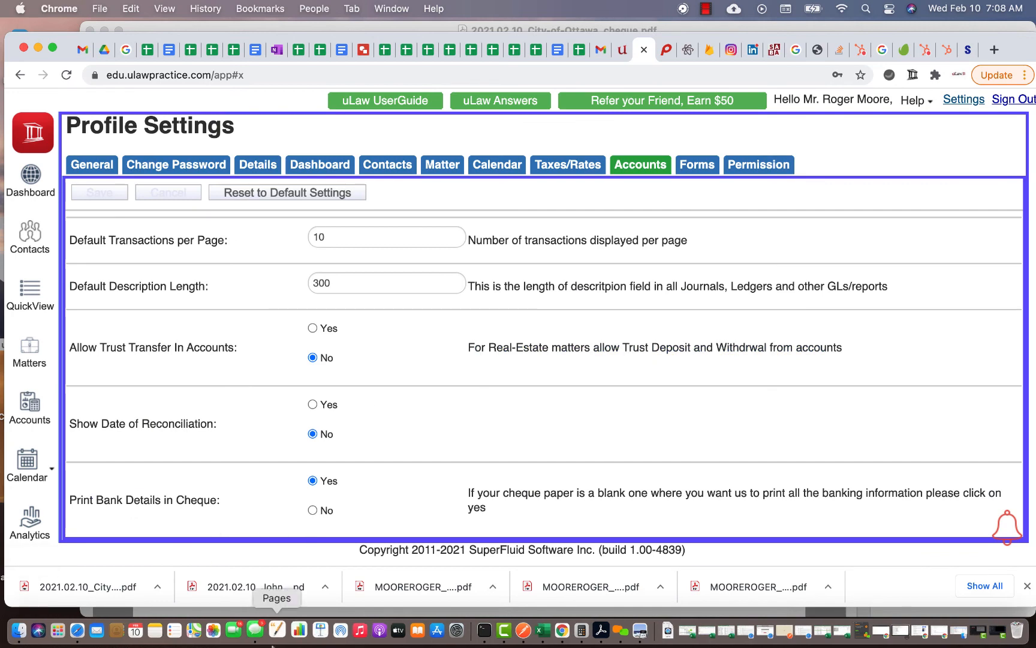
Switch back to Acrobat and look over the scanned cheque paper's blank layout
{"action": "left_click", "coordinate": [602, 616]}
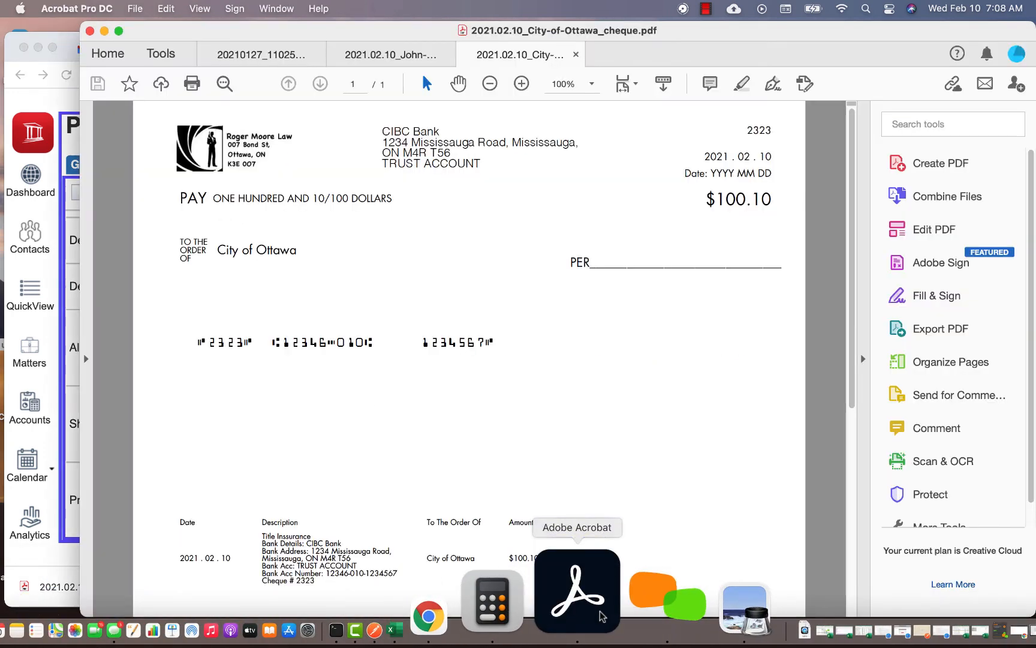
{"action": "left_click", "coordinate": [285, 55]}
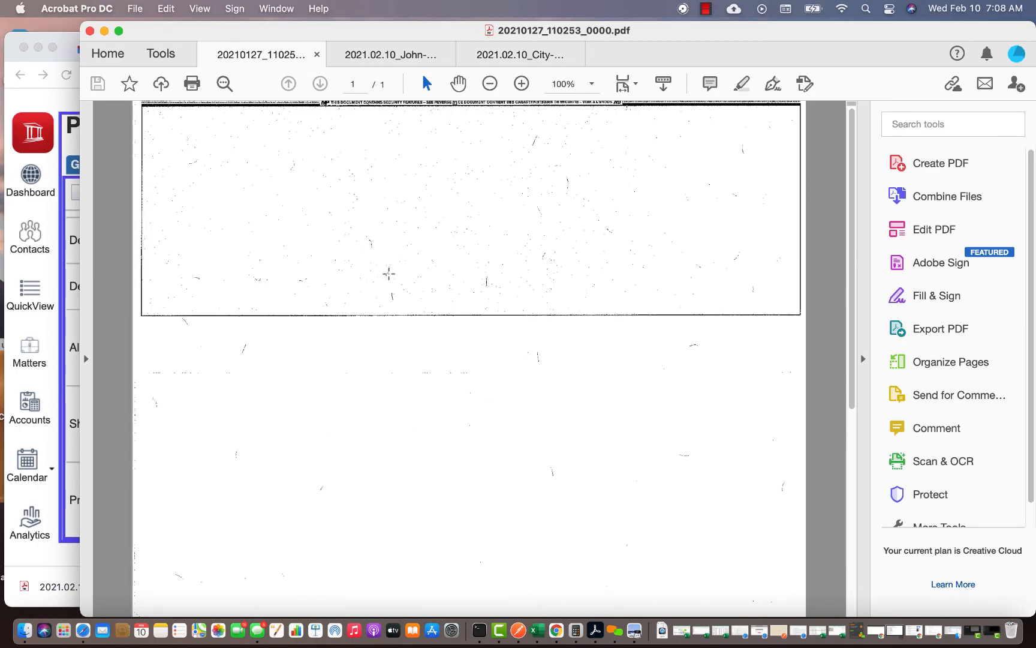
{"action": "scroll", "coordinate": [397, 305], "scroll_direction": "down", "scroll_amount": 5}
{"action": "scroll", "coordinate": [397, 307], "scroll_direction": "up", "scroll_amount": 5}
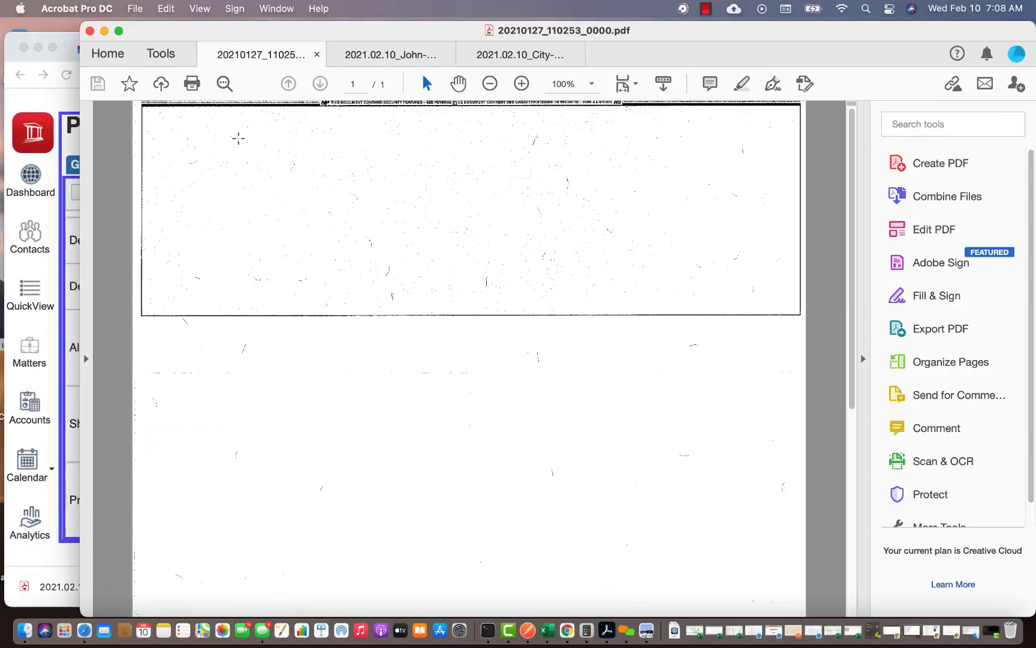
Review uLaw's cheque position setting and compare it with the Cheque Top, Middle and Bottom layouts in Preview and the scanned paper
{"action": "left_click", "coordinate": [60, 40]}
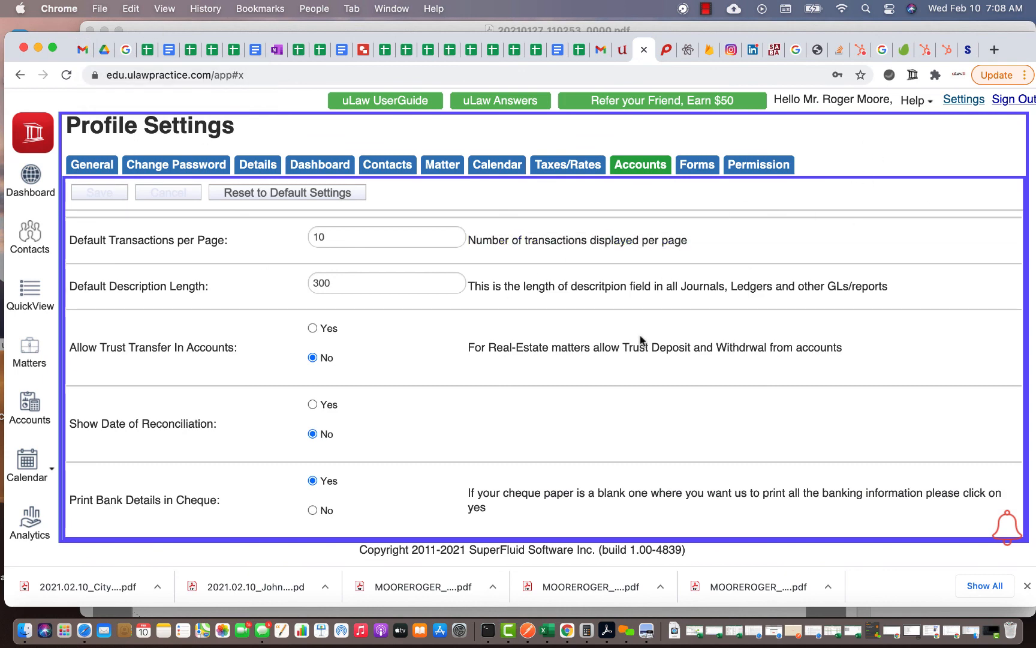
{"action": "scroll", "coordinate": [641, 340], "scroll_direction": "up", "scroll_amount": 10}
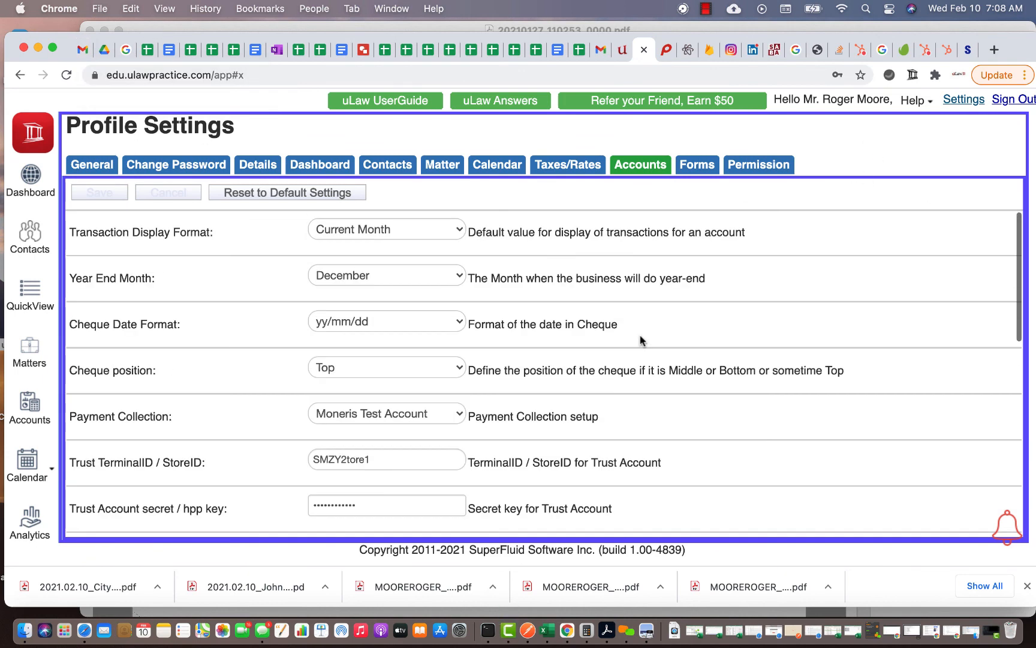
{"action": "left_click", "coordinate": [644, 623]}
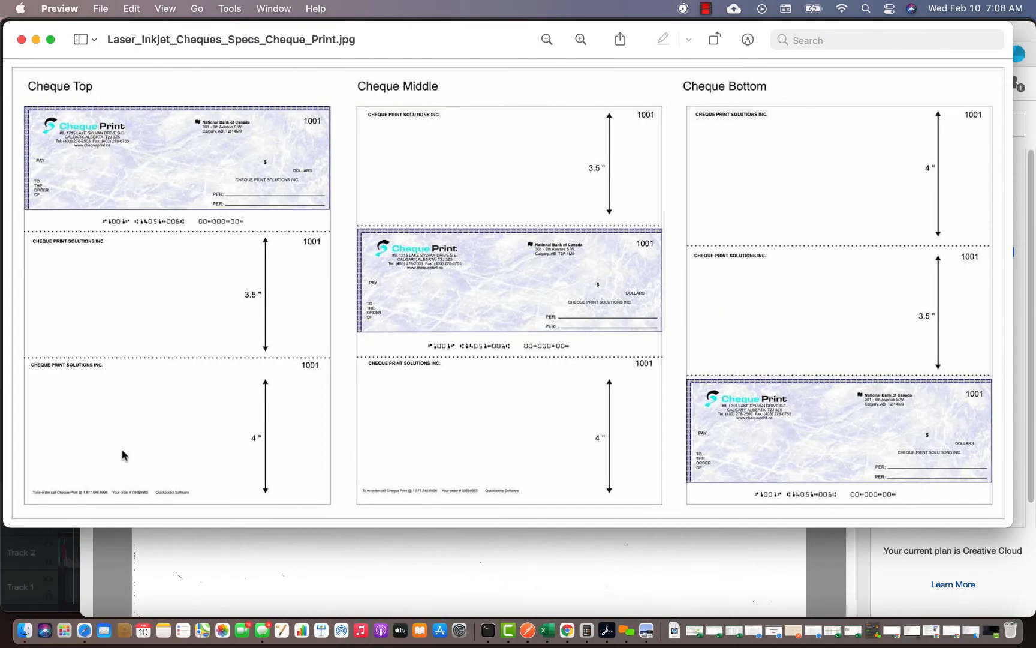
{"action": "left_click", "coordinate": [372, 550]}
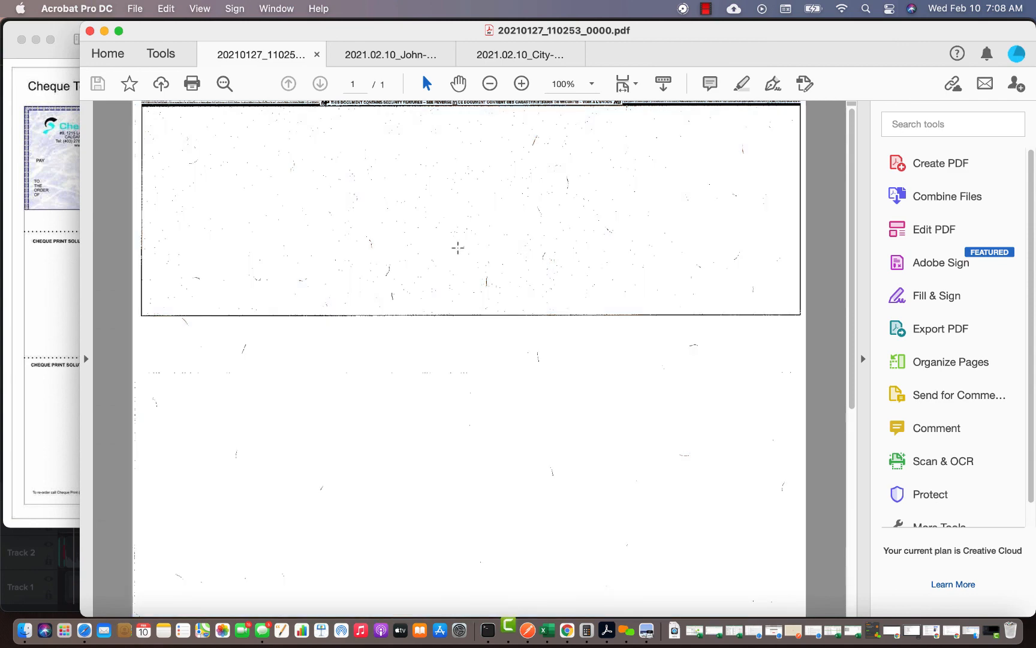
{"action": "left_click", "coordinate": [708, 9]}
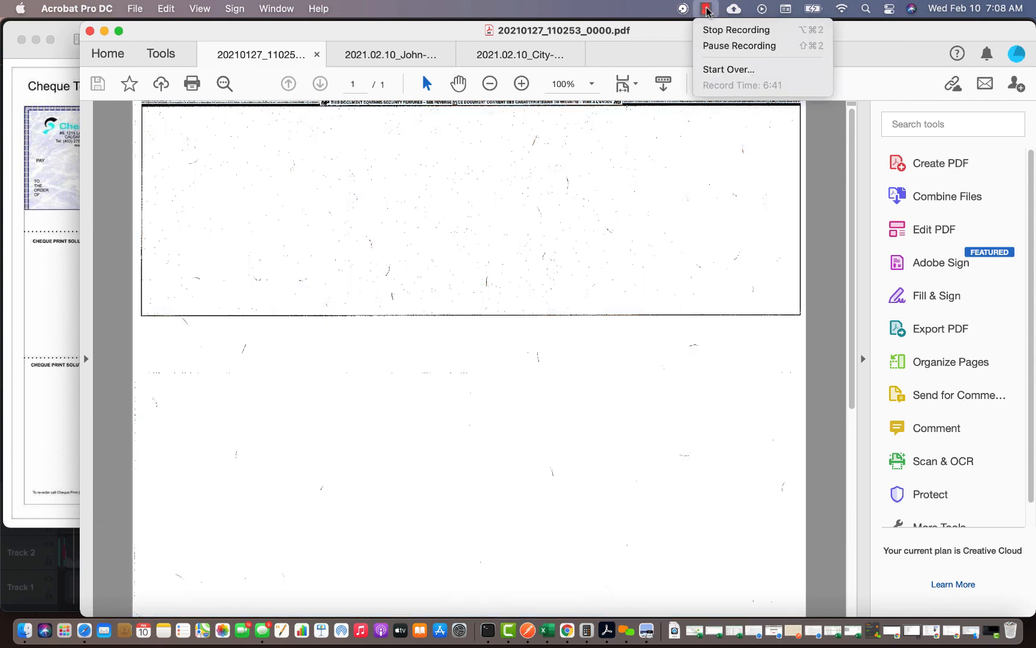
{"action": "left_click", "coordinate": [719, 29]}
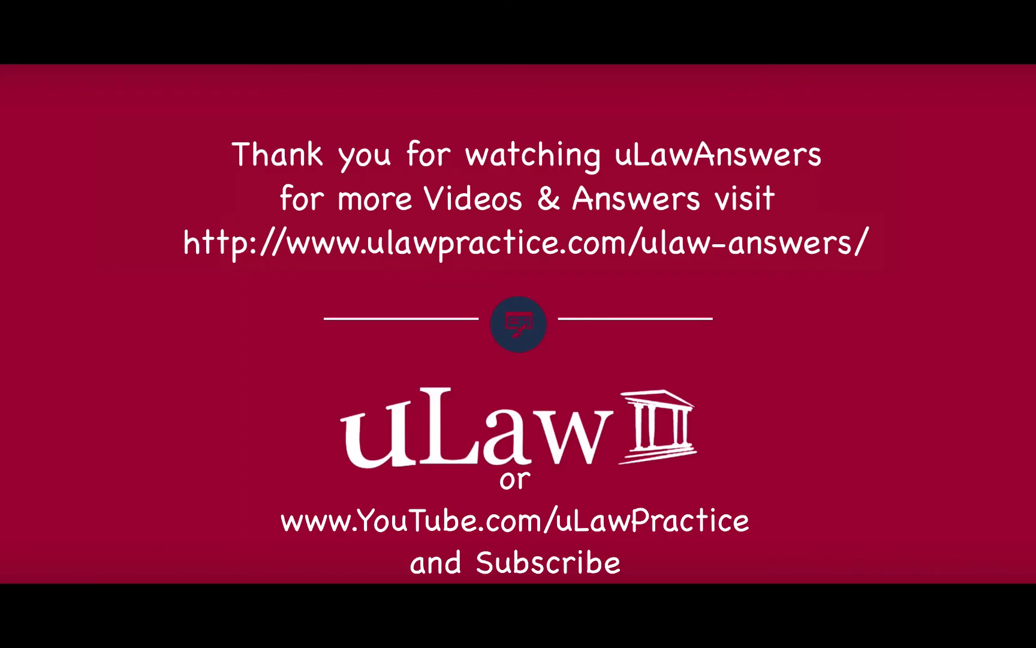